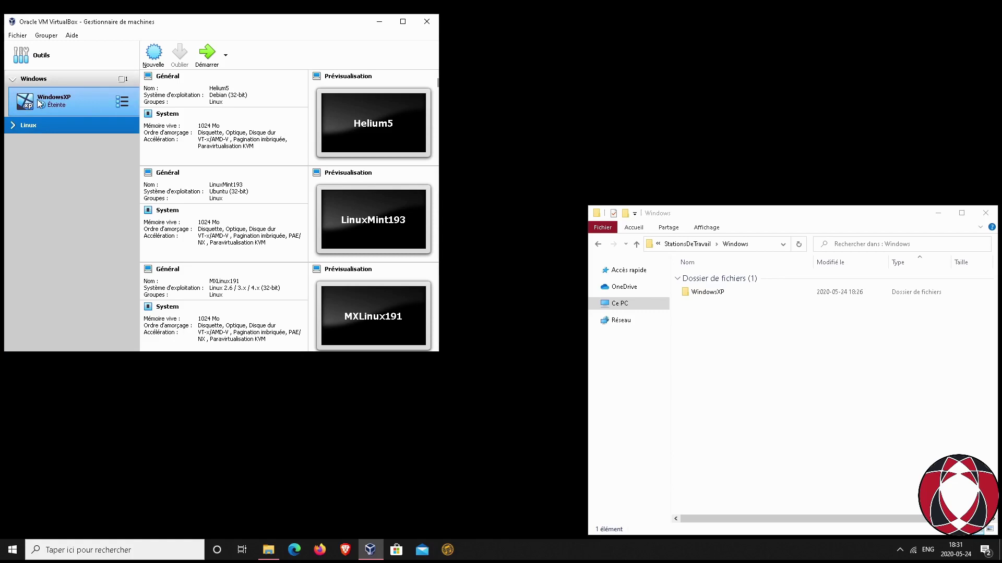
Step: Collapse the Windows group, expand the Linux group and select the Helium5 virtual machine
left_click(39, 103)
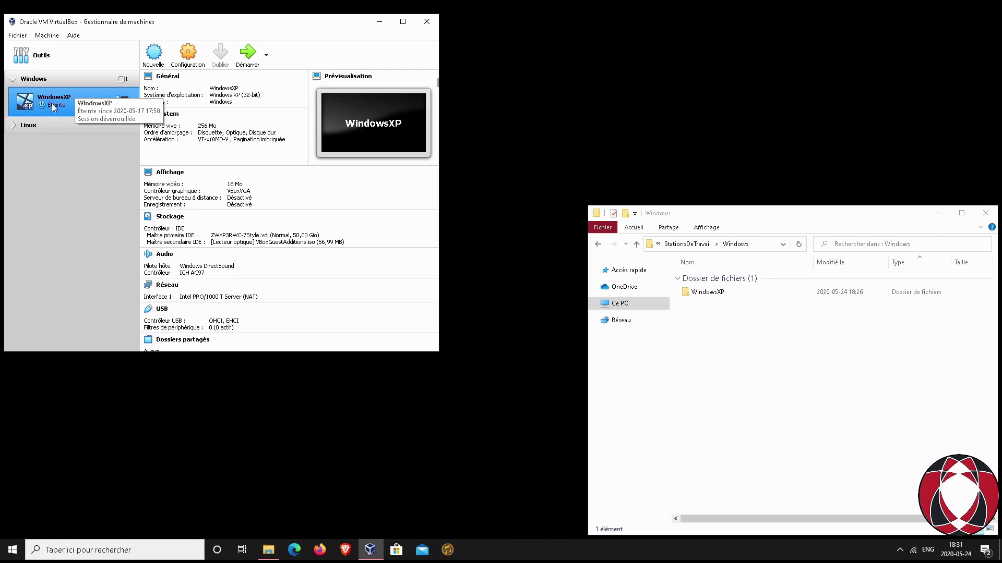
left_click(12, 79)
left_click(12, 97)
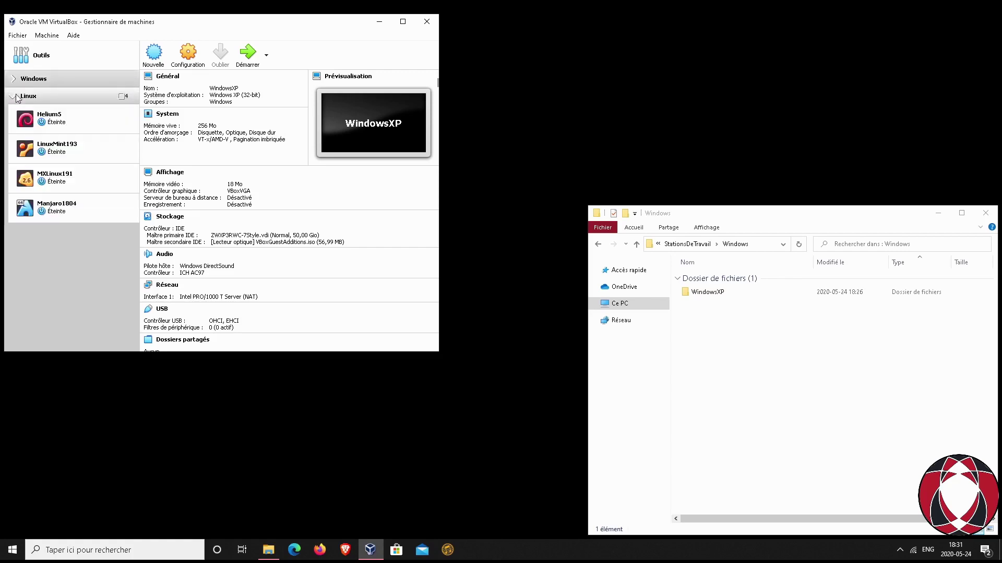
left_click(61, 217)
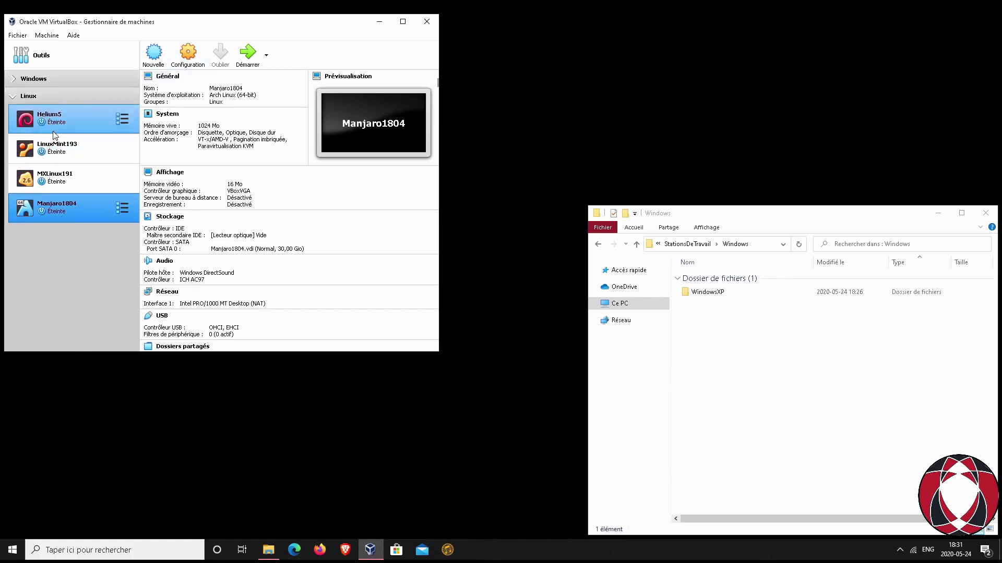
left_click(64, 118)
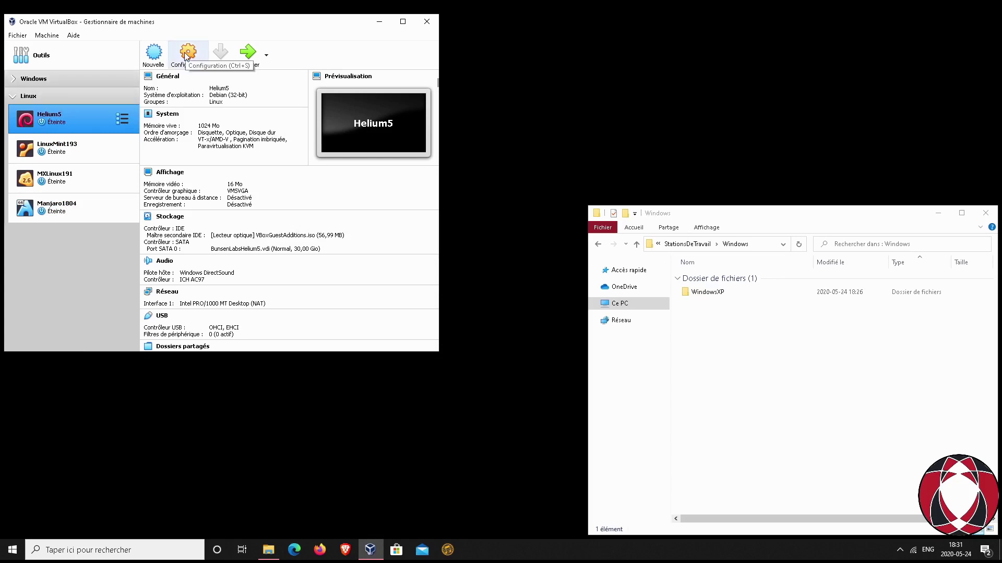
Step: Open the configuration of the Helium5 machine and move its settings window clear of the machine list
right_click(64, 119)
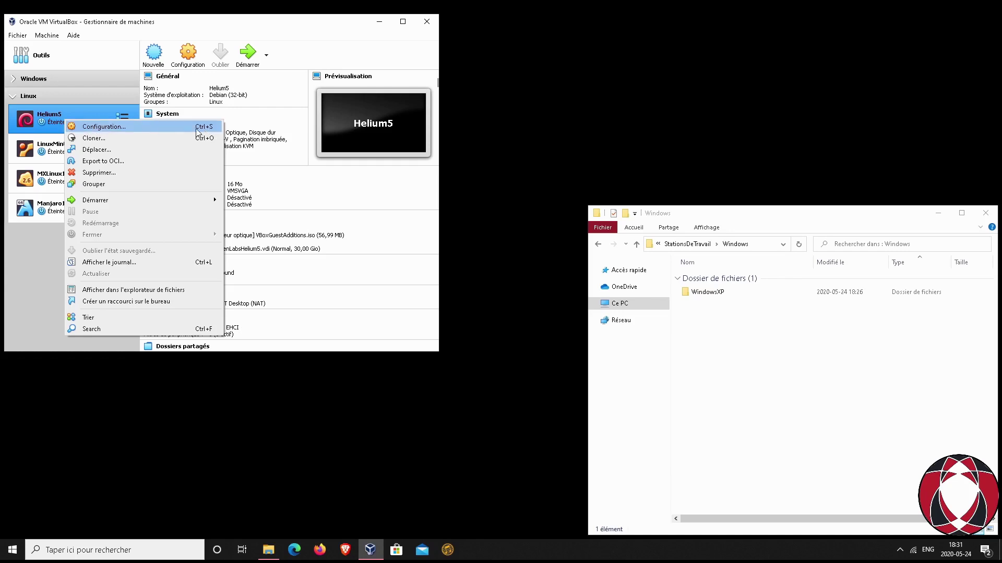
left_click(42, 280)
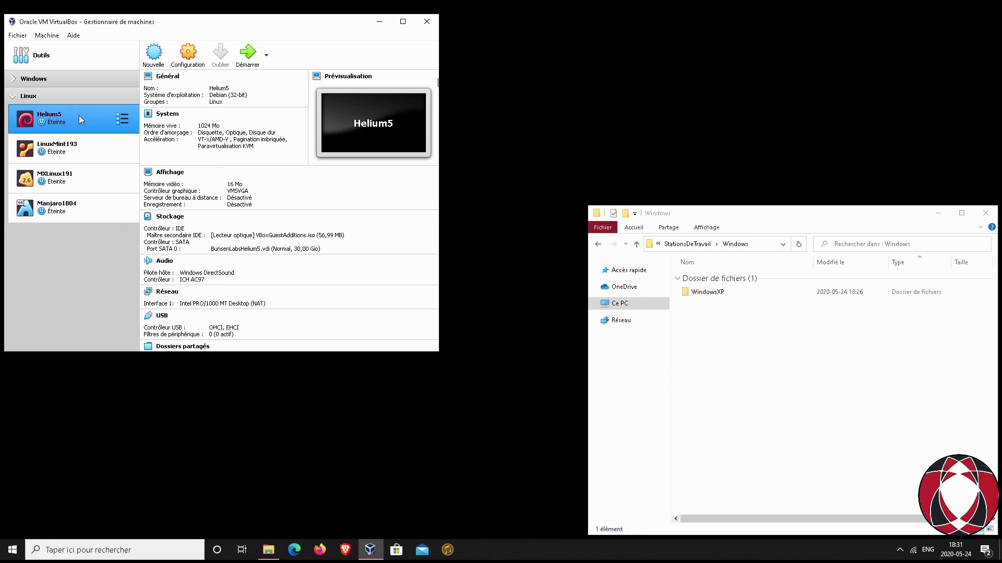
key("ctrl+s")
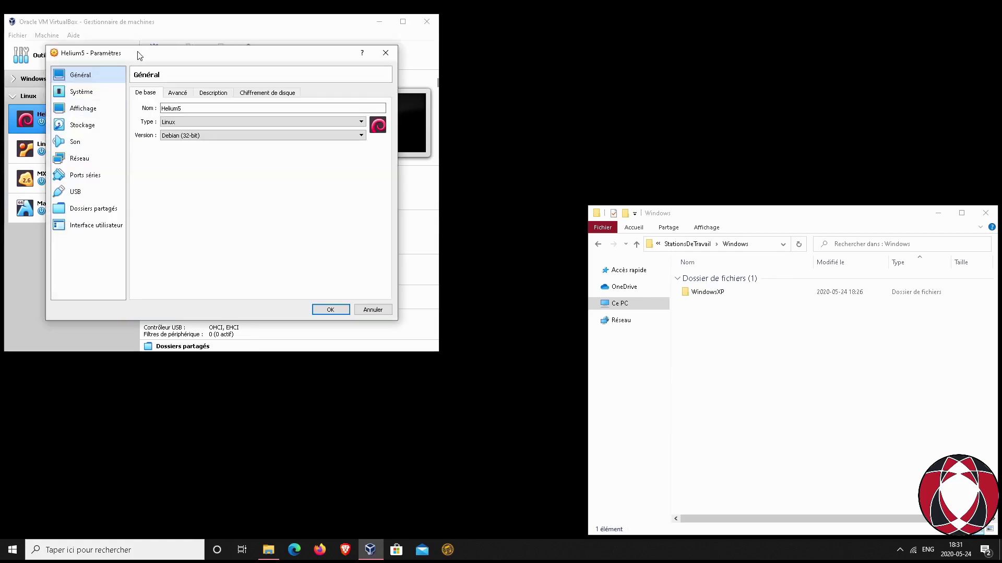
left_click_drag(142, 56, 256, 51)
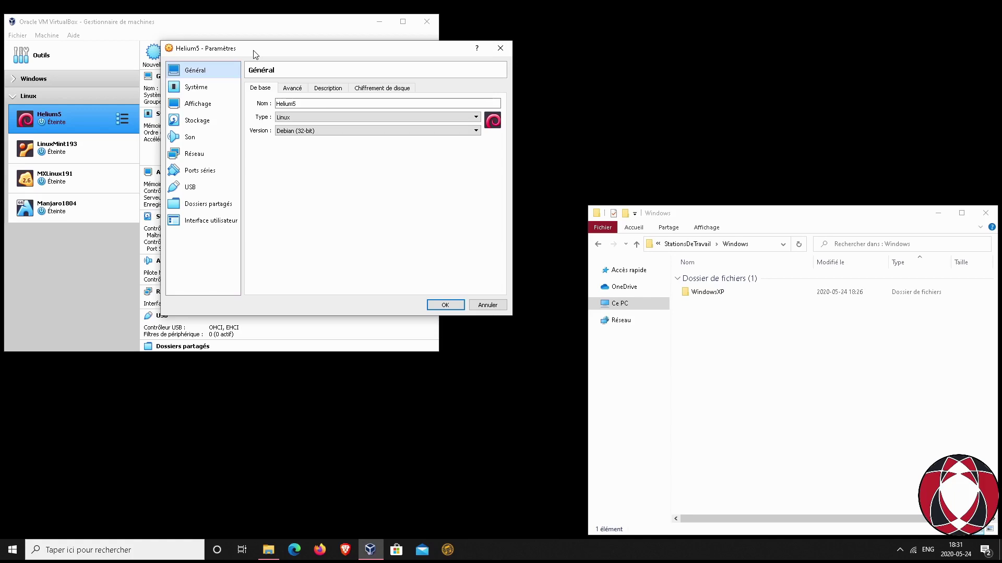
left_click_drag(254, 51, 290, 53)
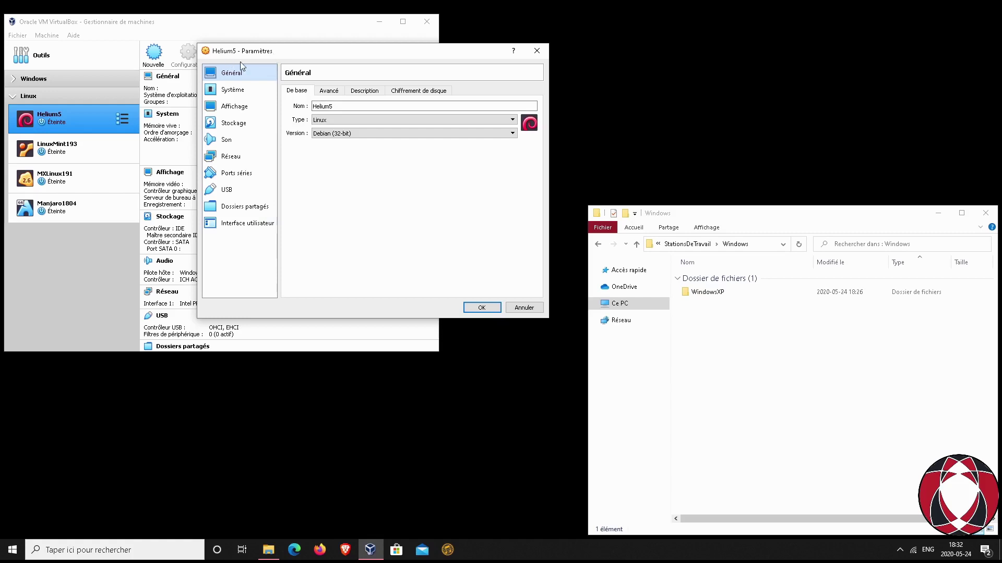
mouse_move(331, 49)
left_mouse_down()
mouse_move(371, 42)
mouse_move(332, 38)
left_mouse_up()
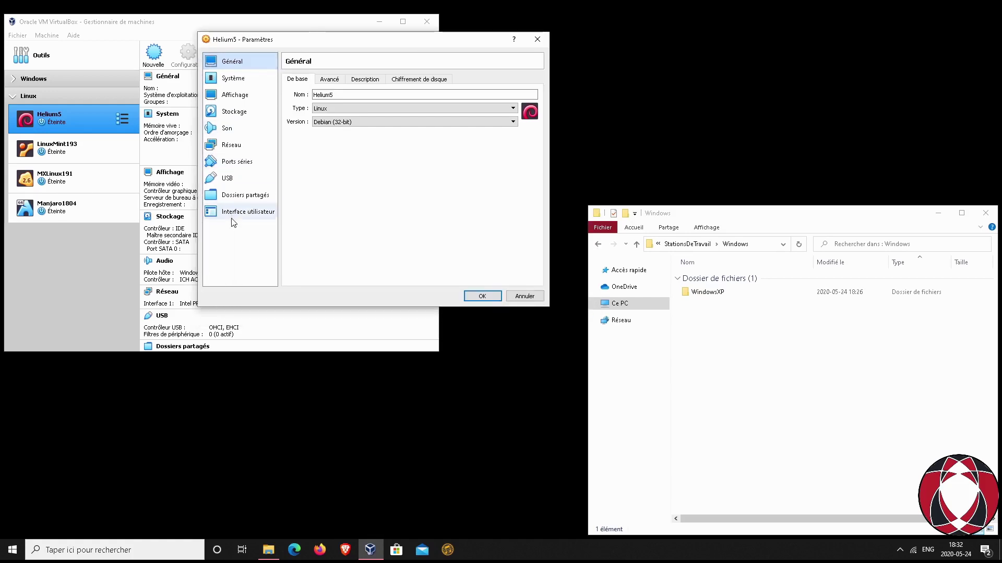
left_click_drag(325, 43, 361, 58)
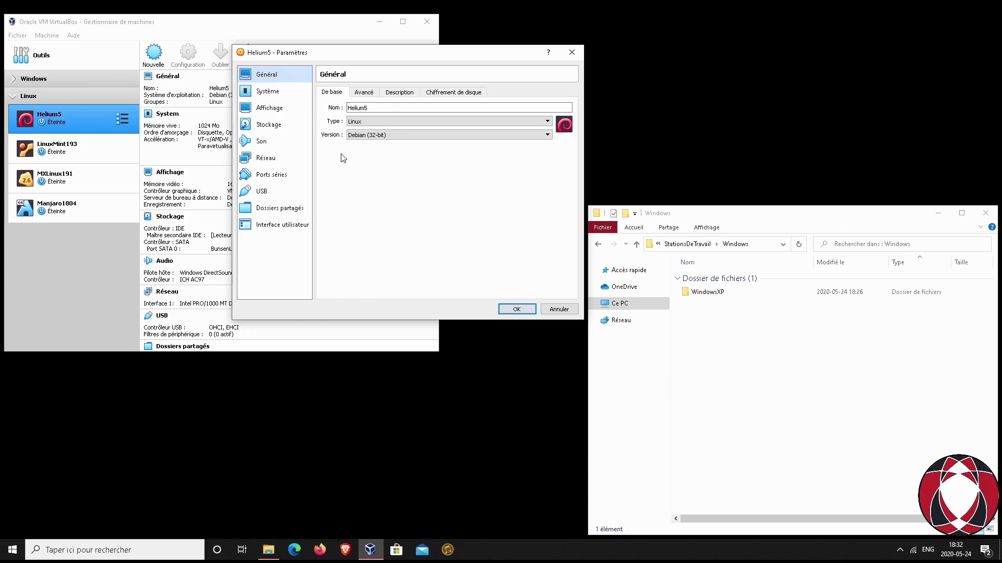
Step: Switch to File Explorer and open the Linux folder under StationsDeTravail to view the machine folders
left_click(373, 108)
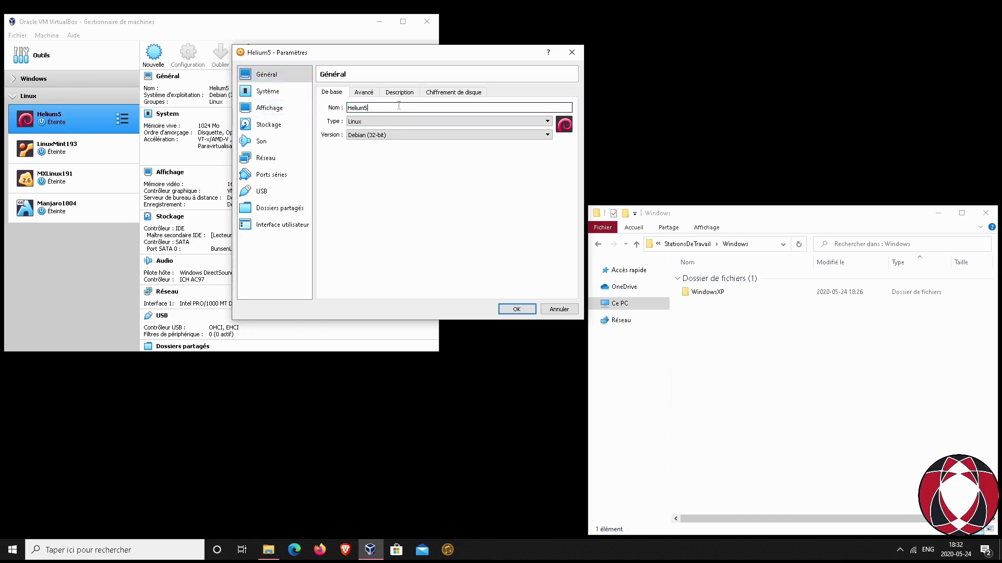
left_click(691, 244)
left_click(701, 293)
double_click(702, 295)
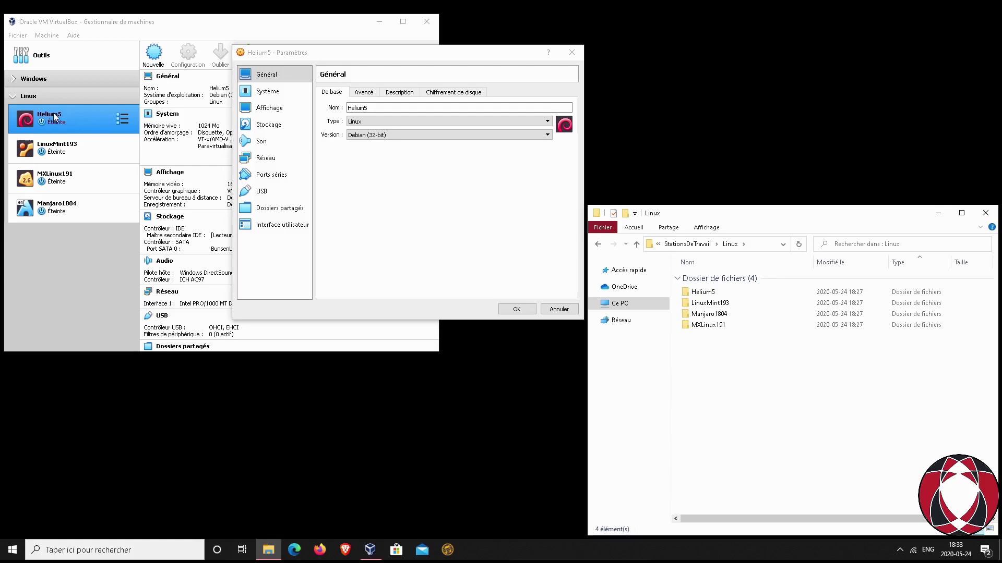
Step: Go up to the vmz folder and open DisquesDurs to view the virtual disk images
left_click(674, 244)
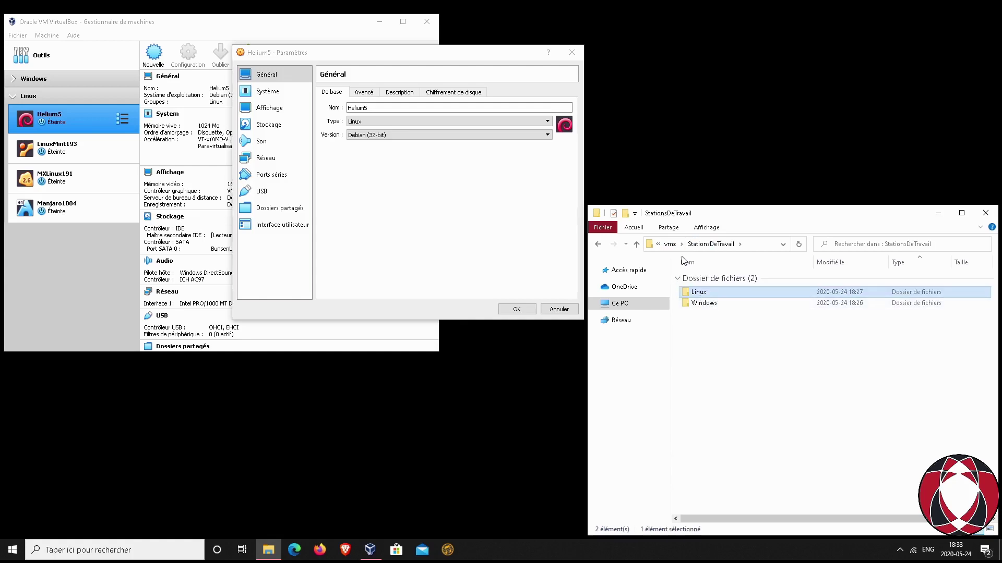
left_click(673, 244)
double_click(694, 292)
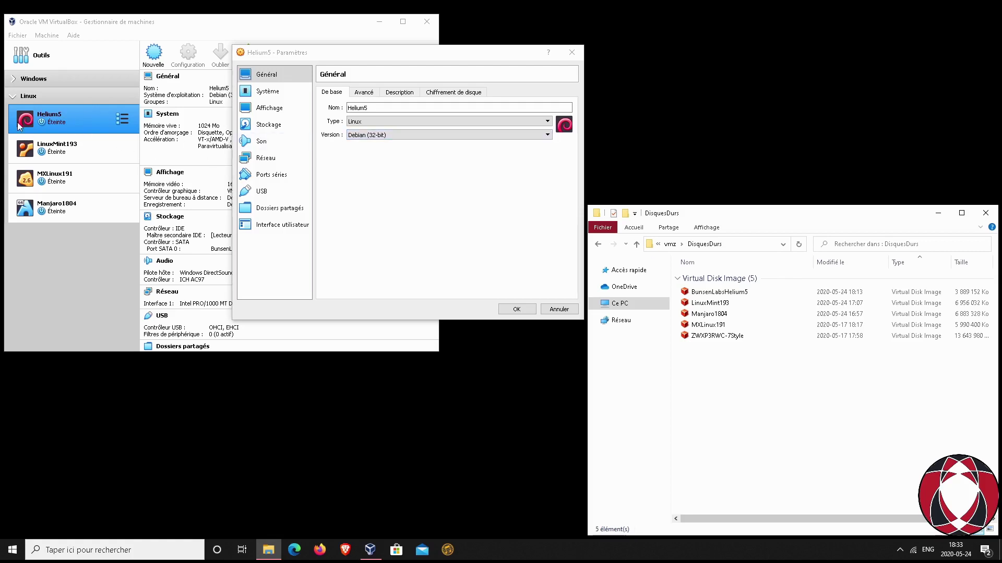
Step: Return to the Helium5 settings and review the general type, advanced, description and disk encryption options
left_click(379, 123)
left_click(421, 121)
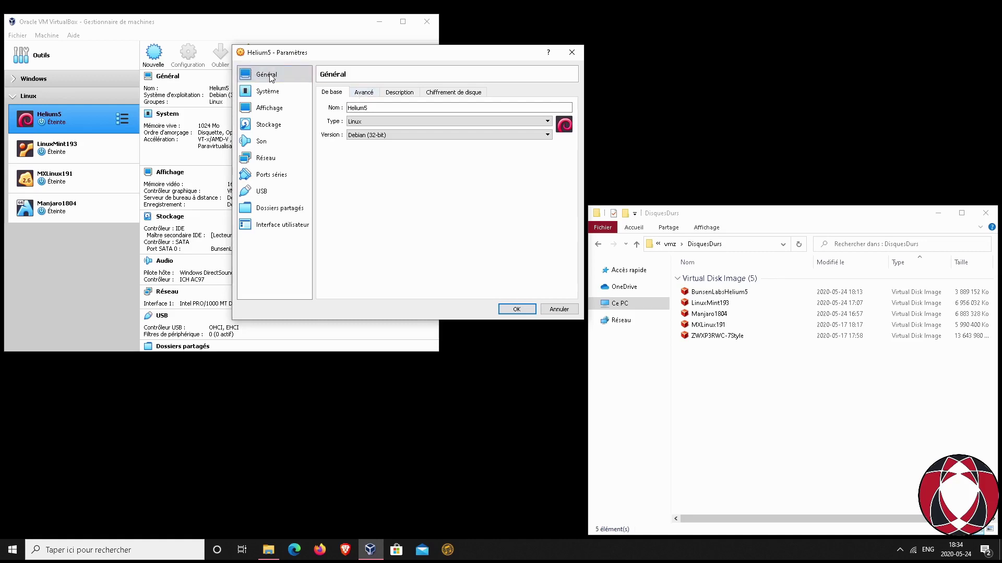
left_click(367, 95)
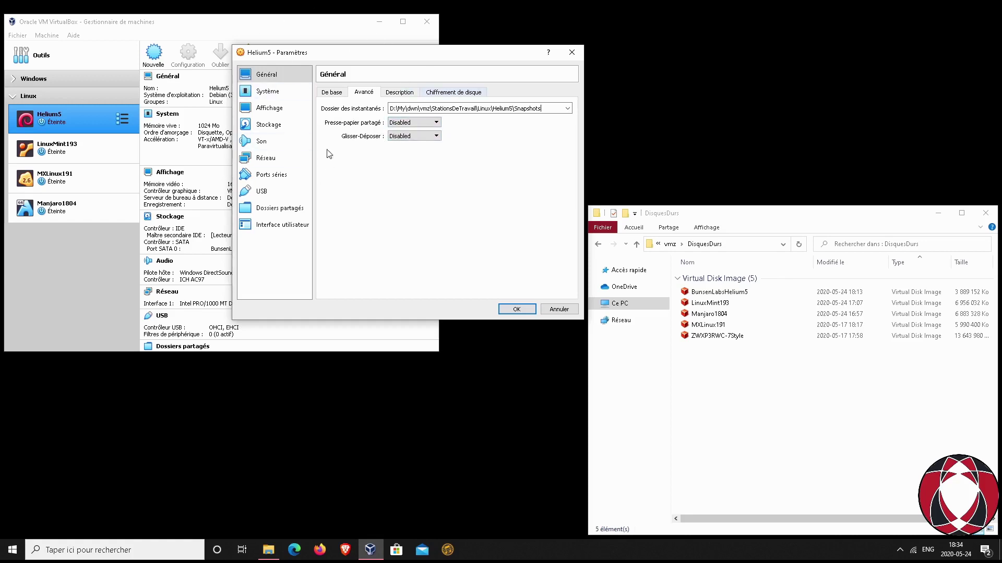
left_click(420, 108)
left_click(399, 95)
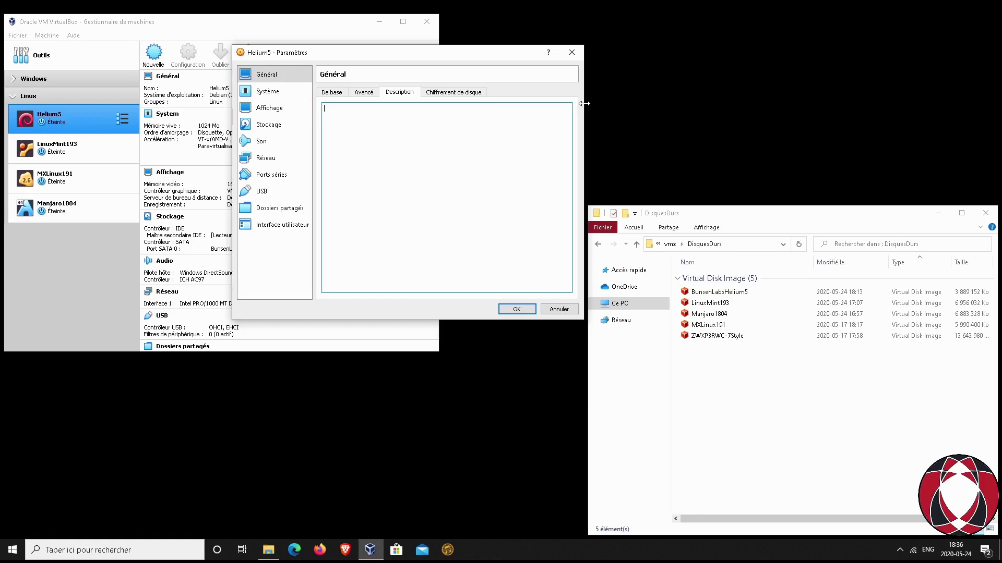
left_click(454, 93)
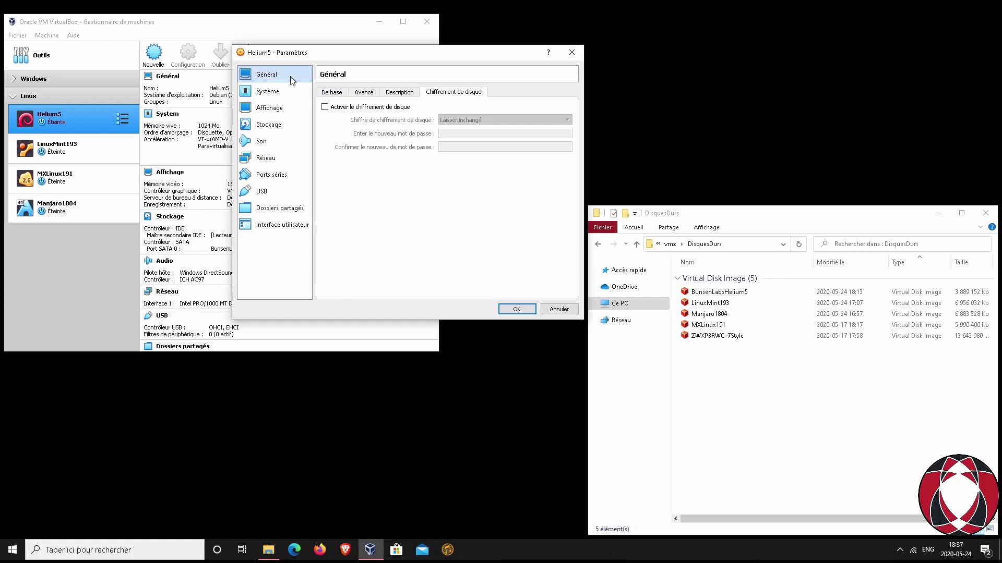
Step: Set the Helium5 machine's base memory to 512 MB in the system settings
left_click(276, 92)
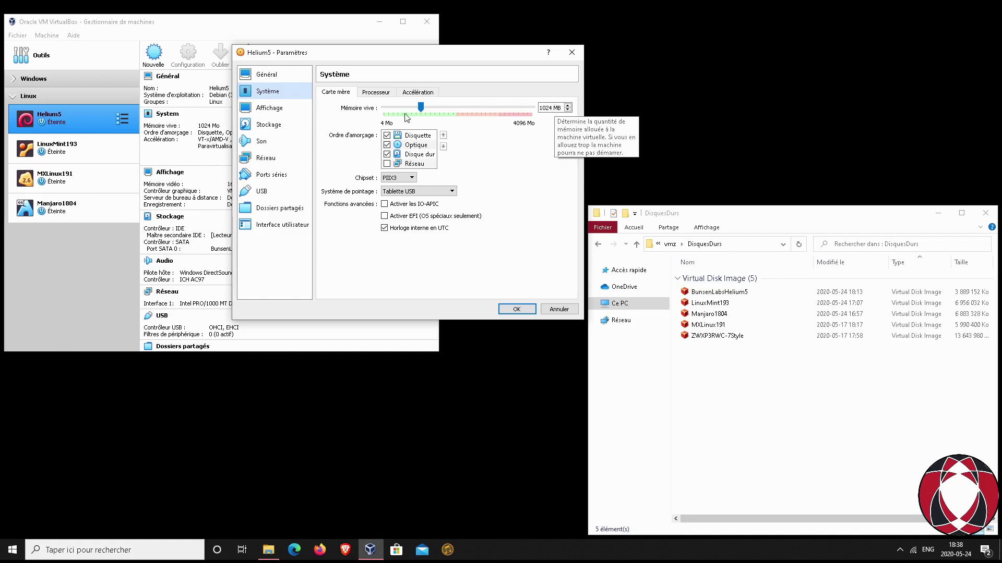
left_click(553, 108)
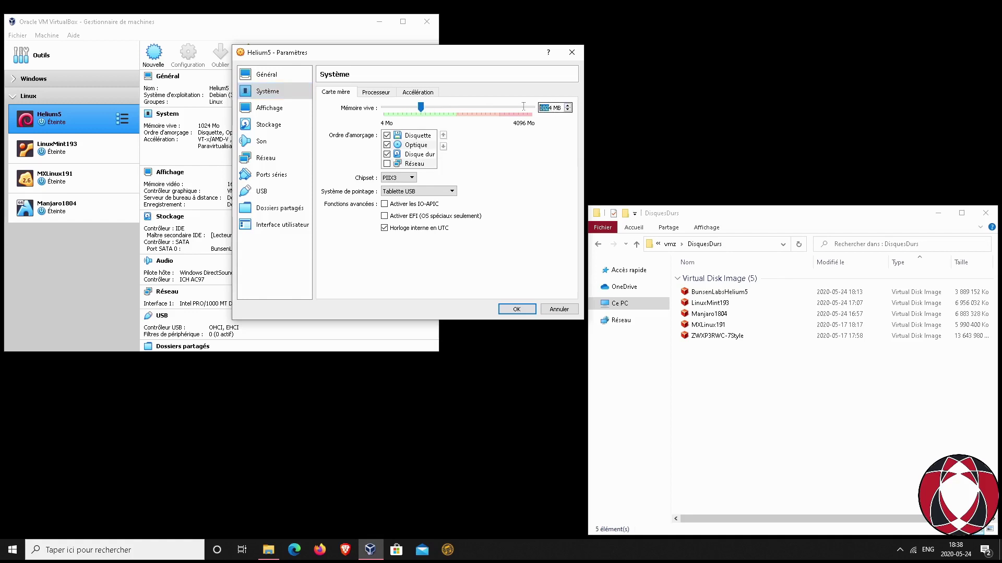
double_click(553, 107)
type("512")
Step: Try a higher processor count, return it to 1, and switch the PAE/NX option on and back off
left_click(377, 92)
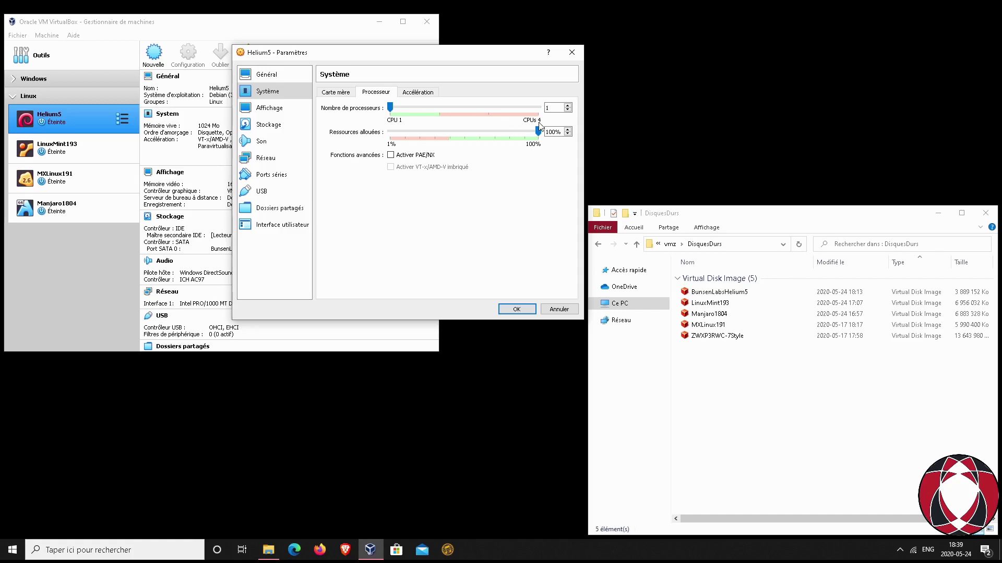
left_click_drag(390, 107, 440, 107)
left_click_drag(439, 107, 391, 108)
left_click(423, 156)
left_click(403, 156)
Step: Review the system acceleration options, then go back through the processor and motherboard settings
left_click(418, 94)
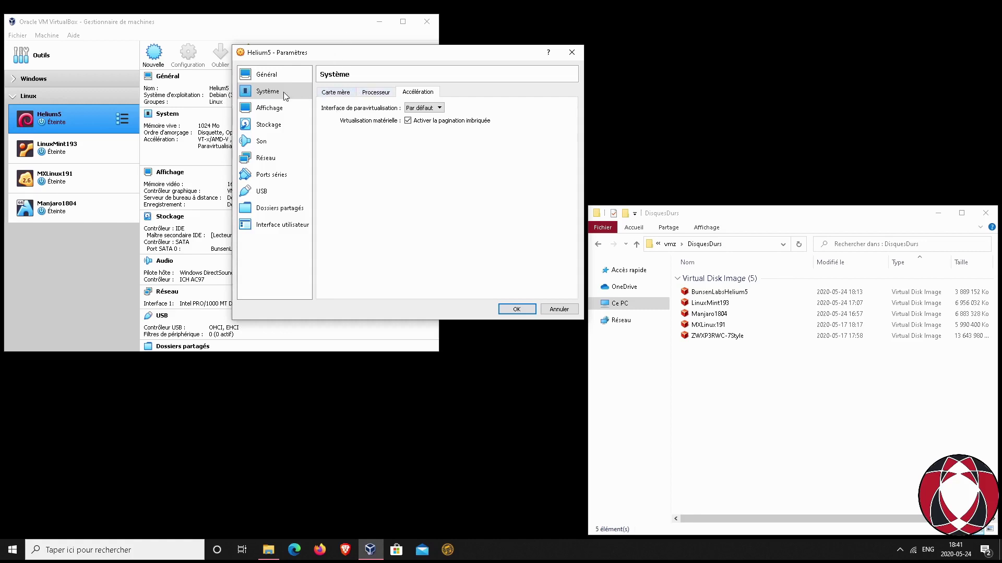
left_click(385, 93)
left_click(335, 94)
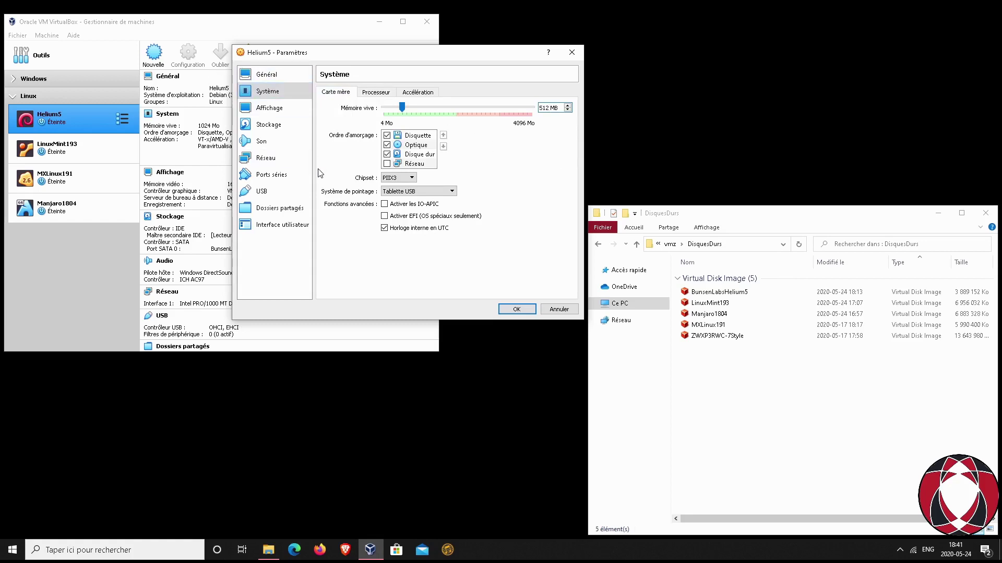
Step: Check the available graphics controllers in the display settings, then revisit the system acceleration options
left_click(275, 112)
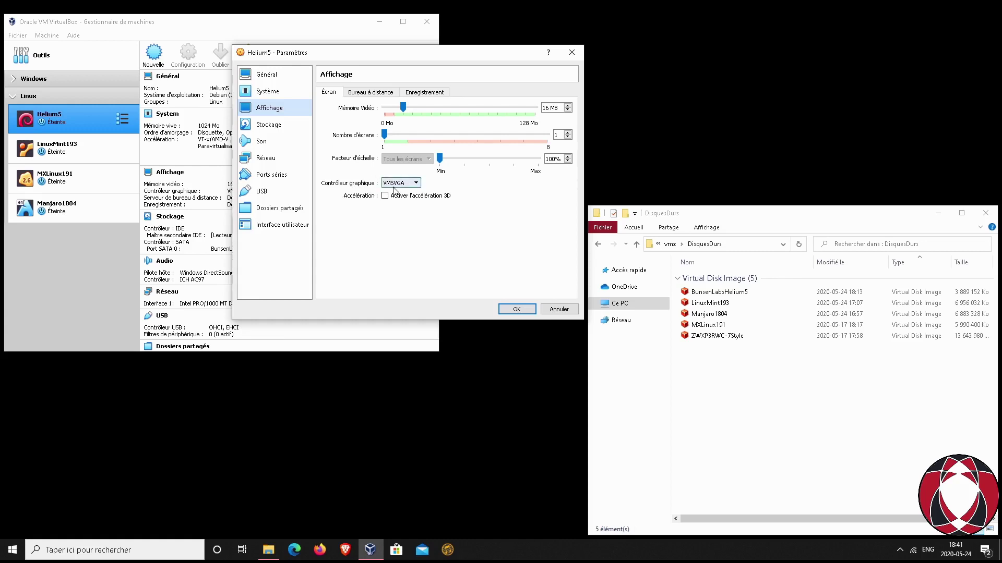
left_click(416, 184)
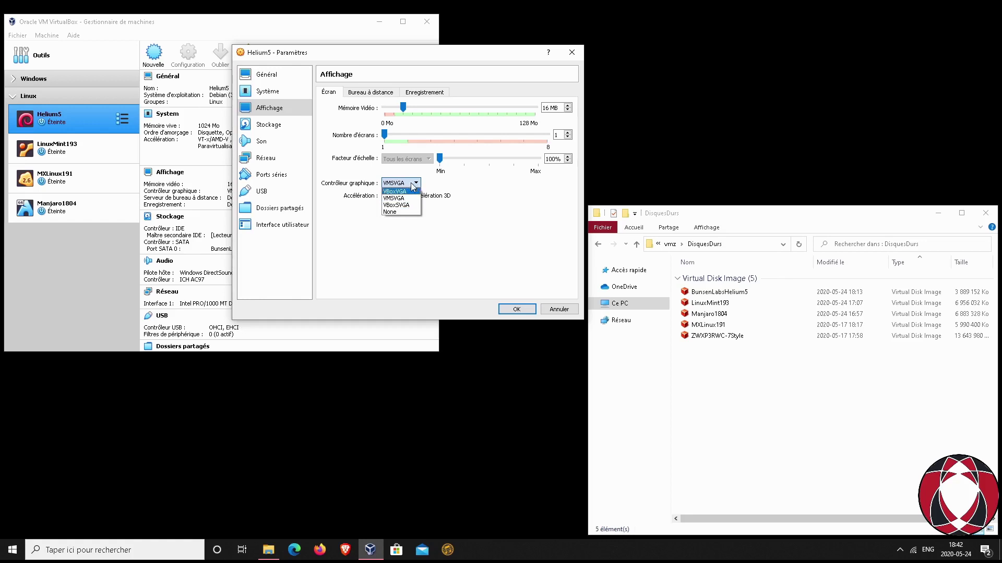
left_click(455, 186)
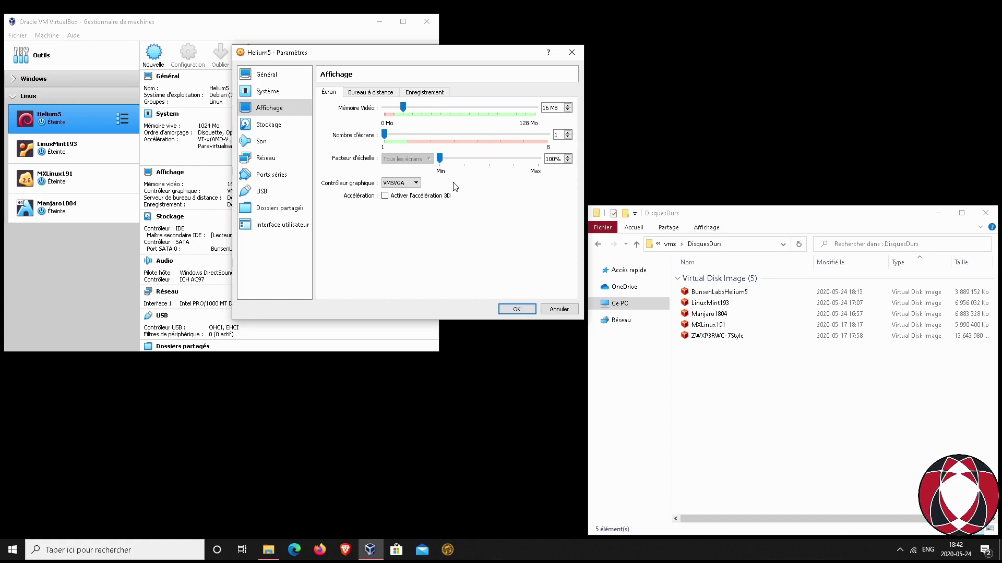
left_click(269, 91)
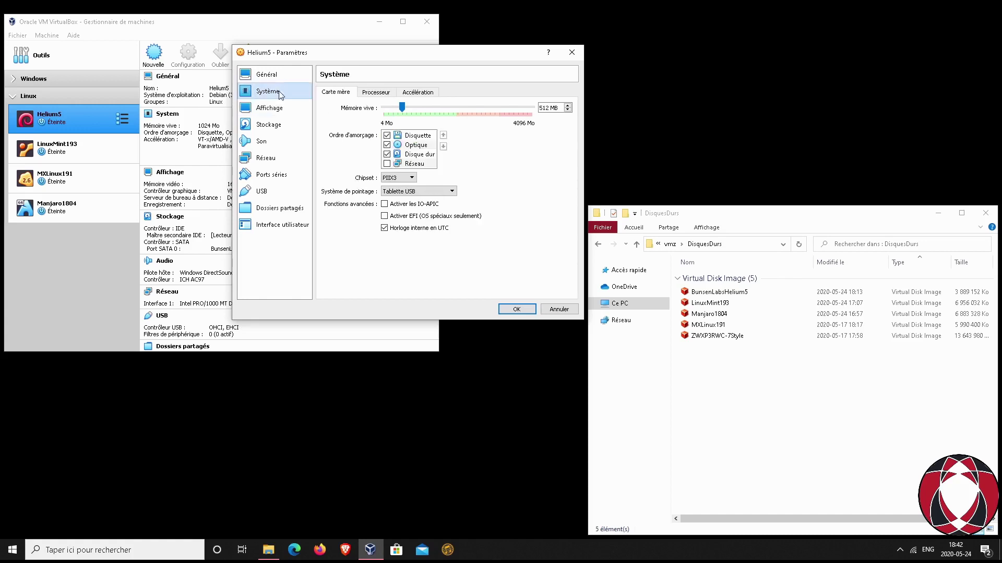
left_click(423, 94)
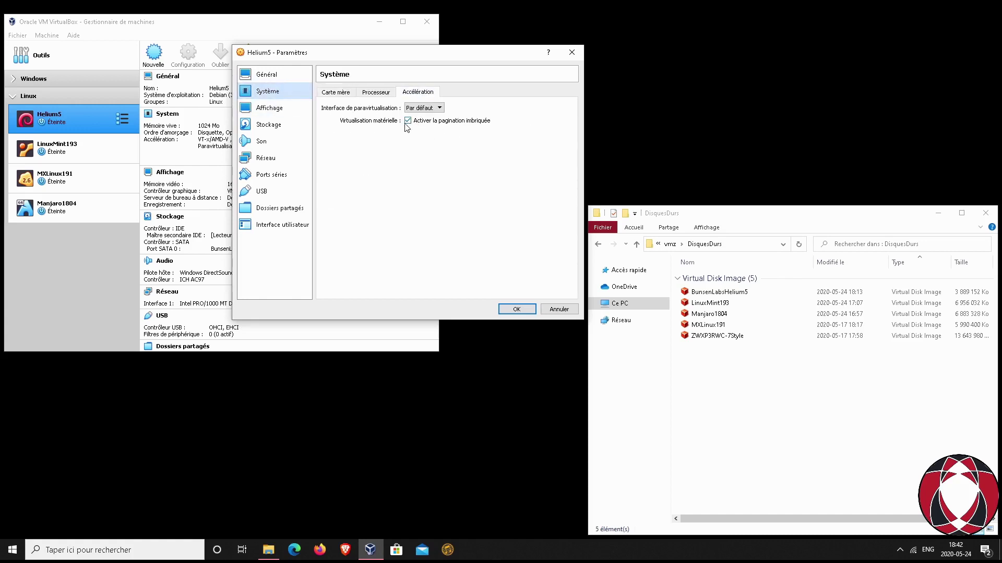
Step: Review the display settings for remote desktop and recording, then return to the screen options
left_click(274, 110)
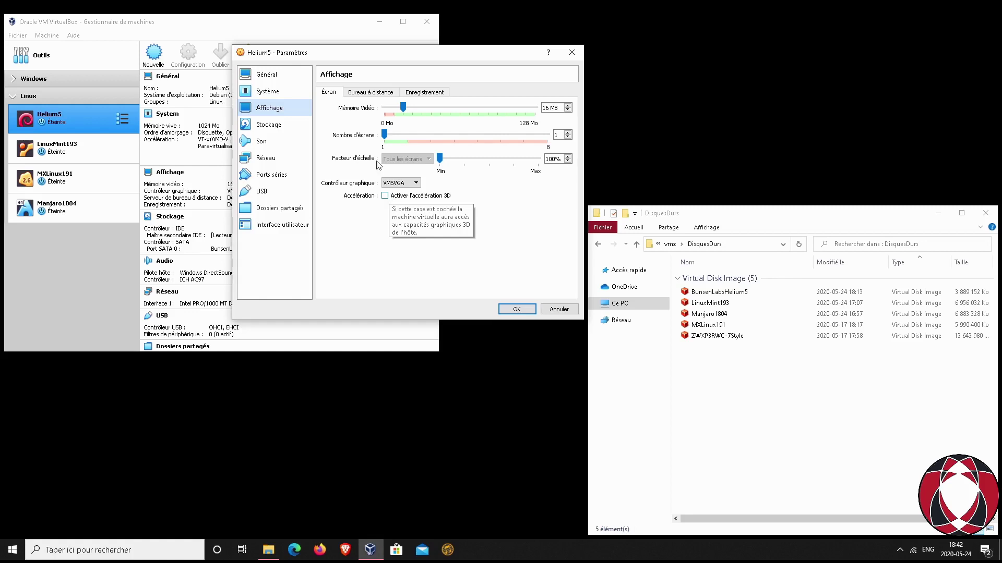
left_click(368, 94)
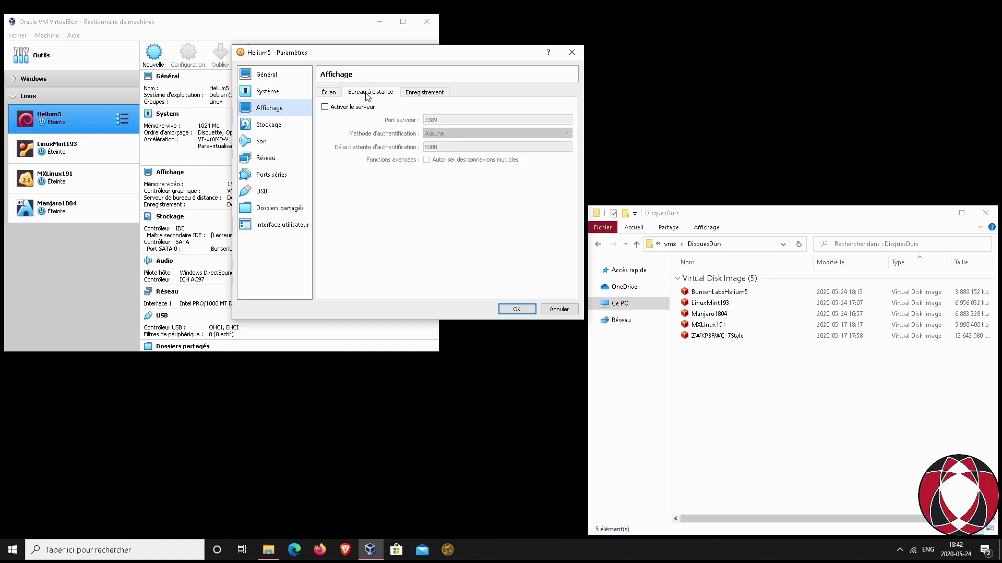
left_click(421, 97)
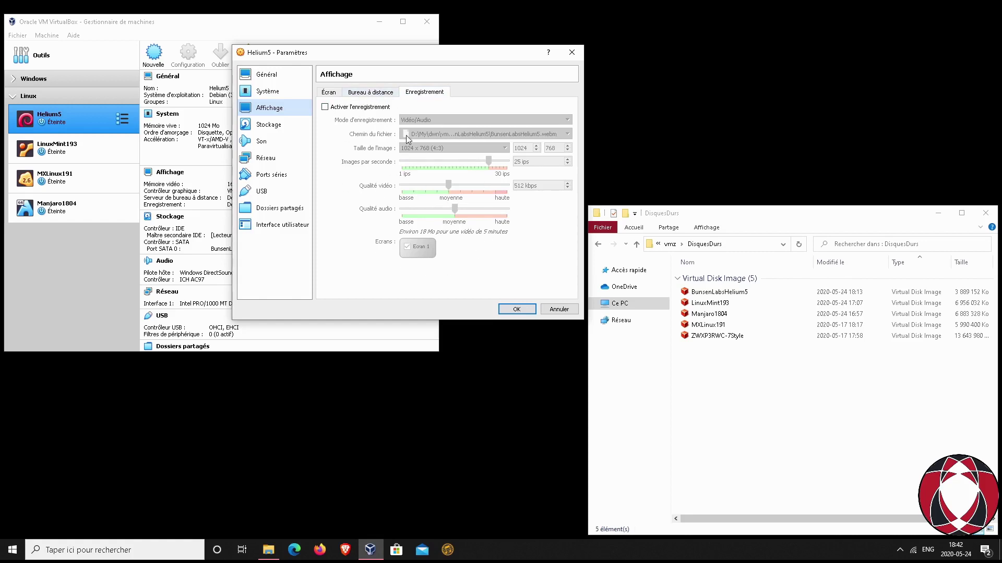
left_click(328, 93)
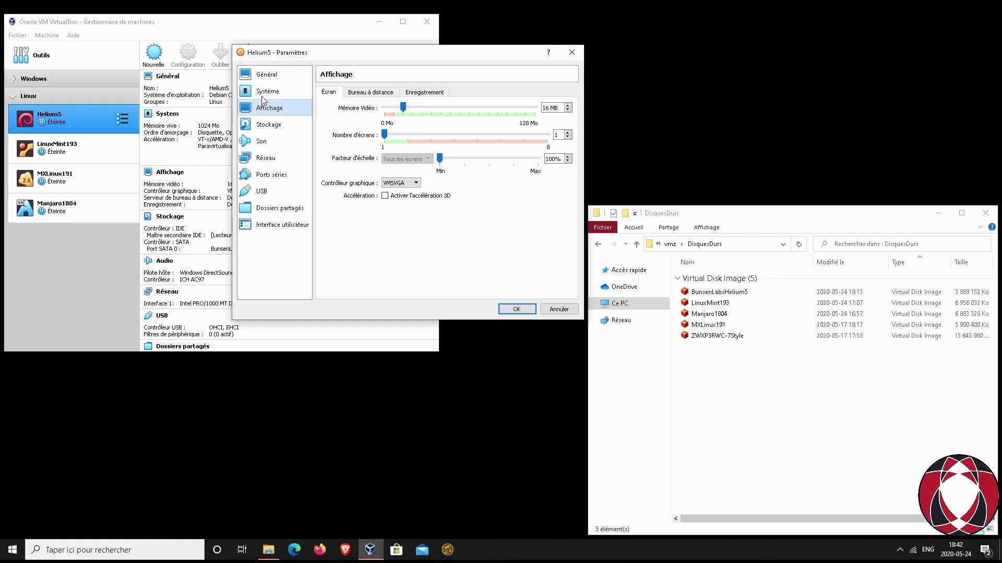
Step: Open the storage settings and examine the attributes of the BunsenLabsHelium5.vdi disk
left_click(277, 127)
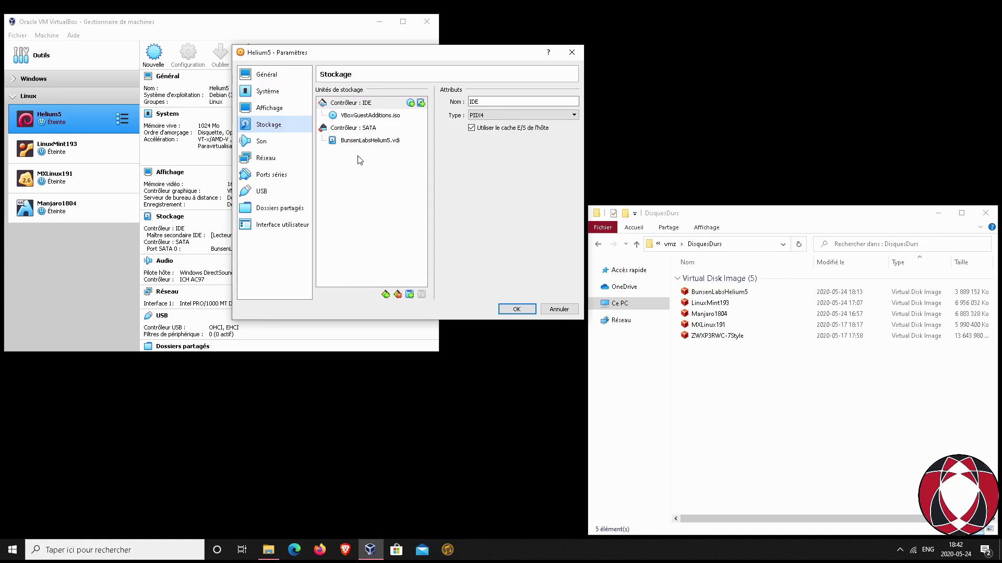
left_click(354, 141)
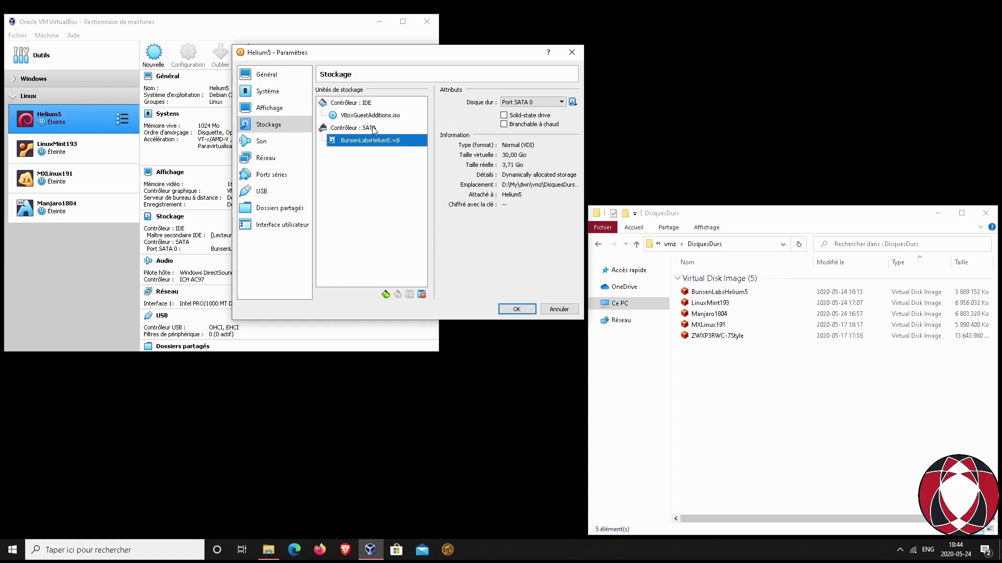
Step: Open the sound settings and check the available host audio drivers and audio controllers
mouse_move(370, 120)
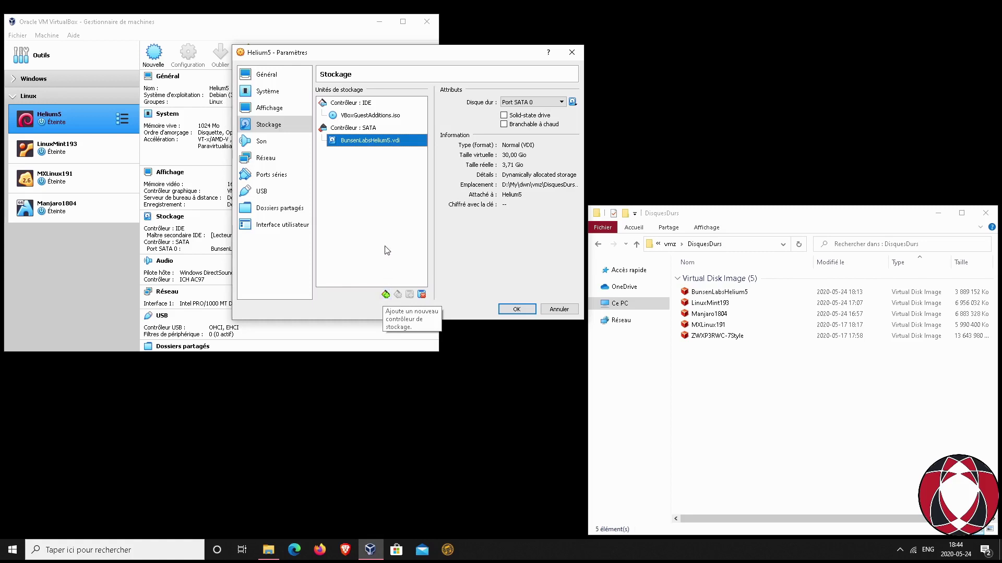
left_click(263, 143)
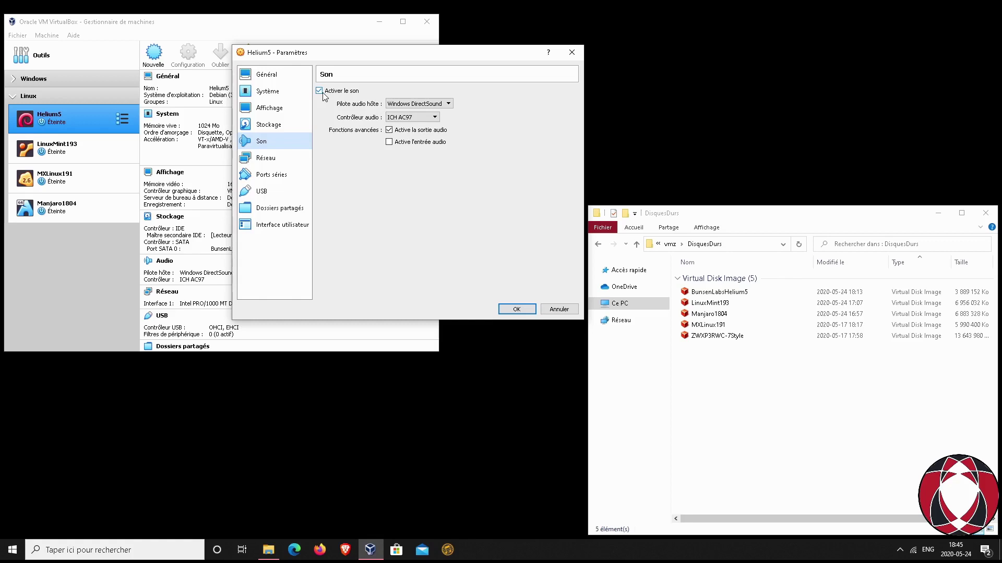
left_click(408, 118)
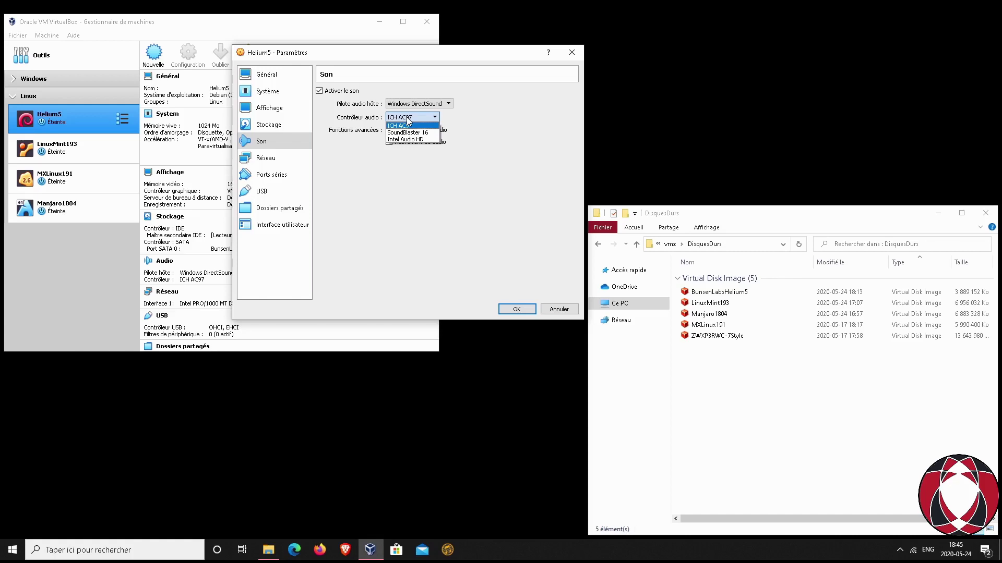
left_click(461, 124)
left_click(415, 104)
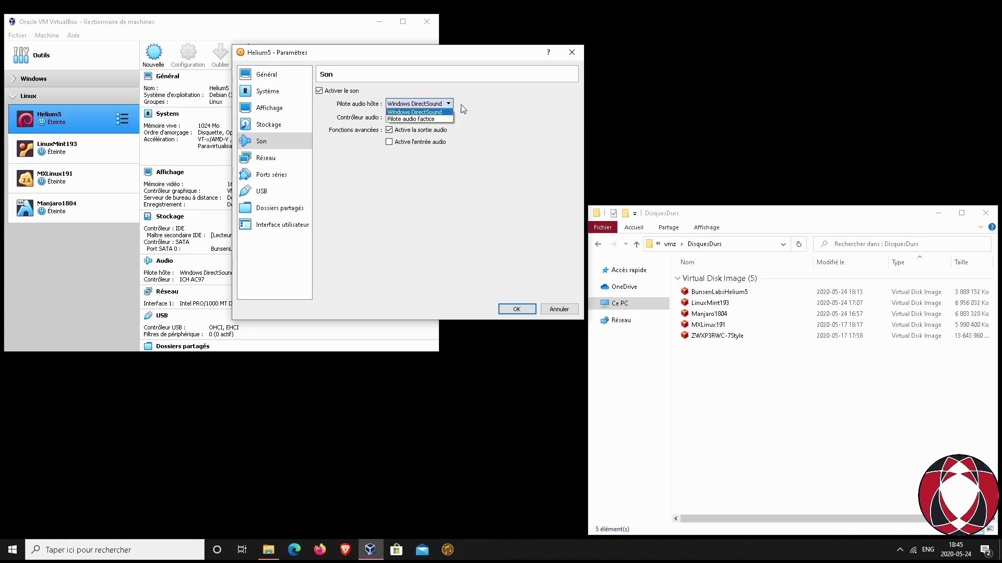
left_click(478, 108)
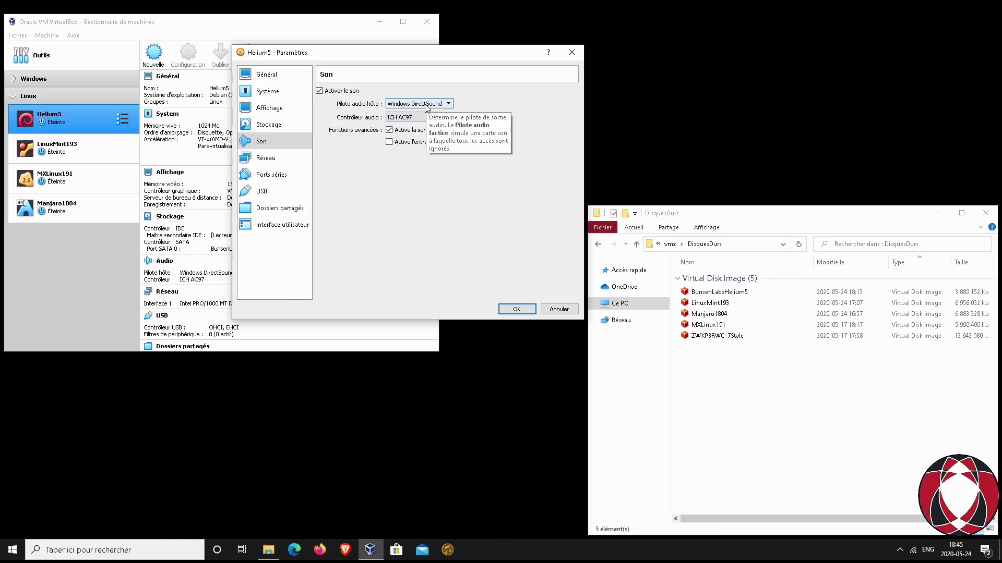
left_click(411, 119)
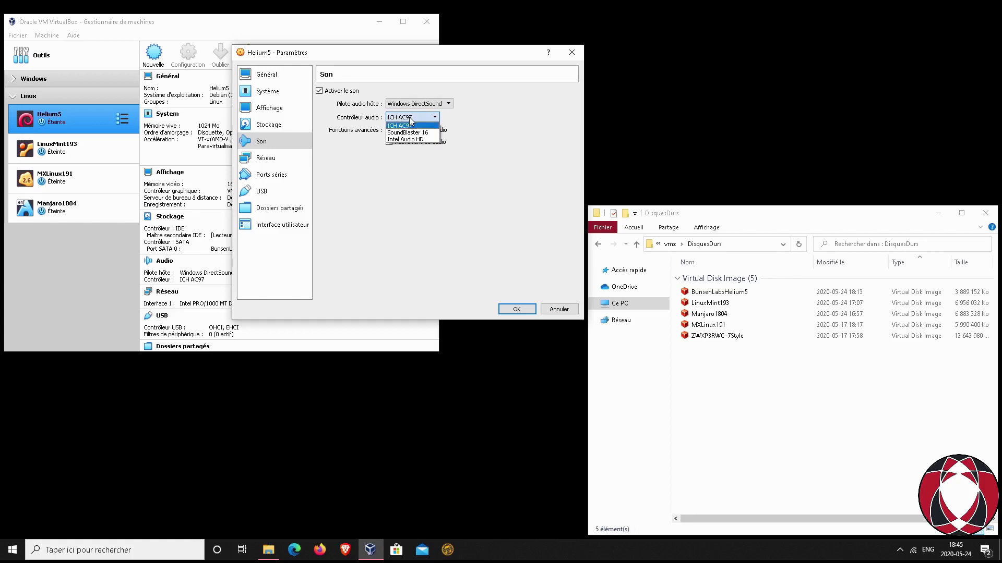
left_click(427, 125)
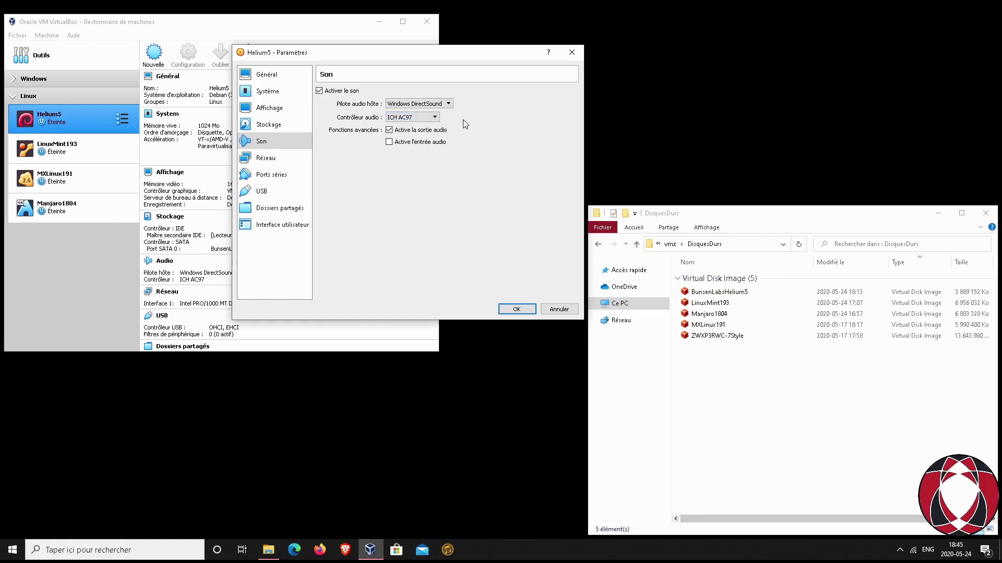
left_click(419, 117)
left_click(488, 127)
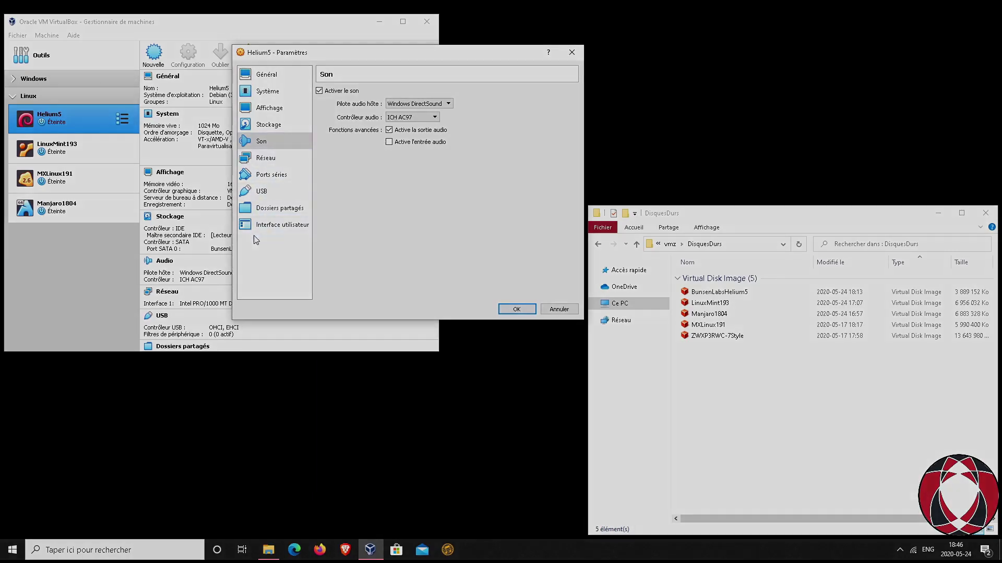
Step: Move the settings window off the machine details and check the network access modes available for Adapter 1
left_click_drag(197, 55, 264, 46)
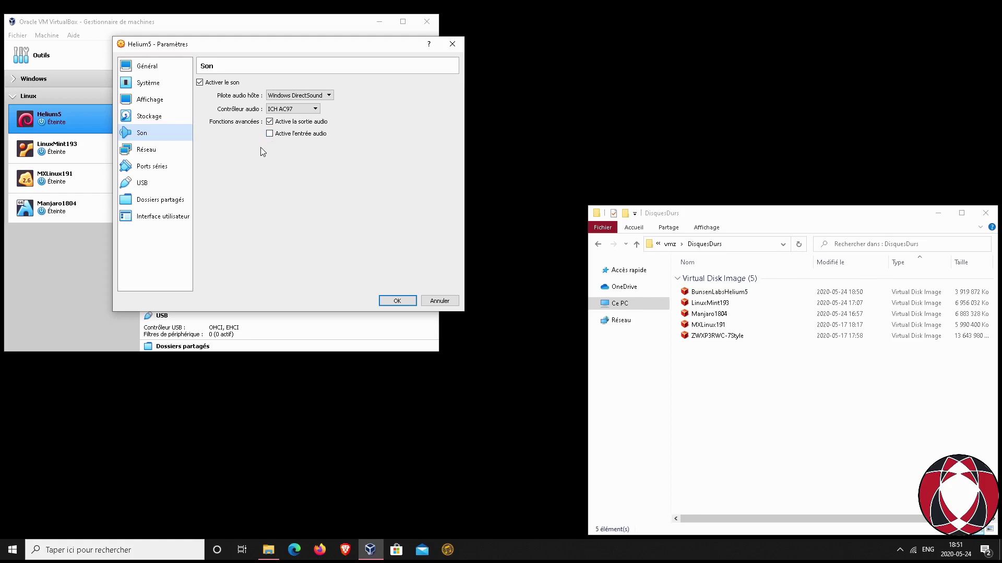
left_click_drag(305, 48, 442, 48)
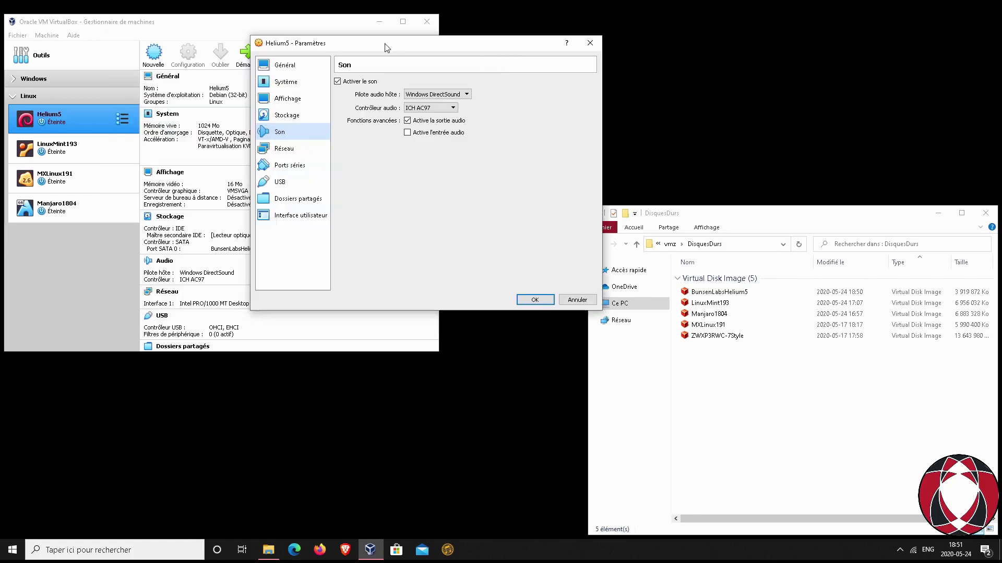
left_click(292, 151)
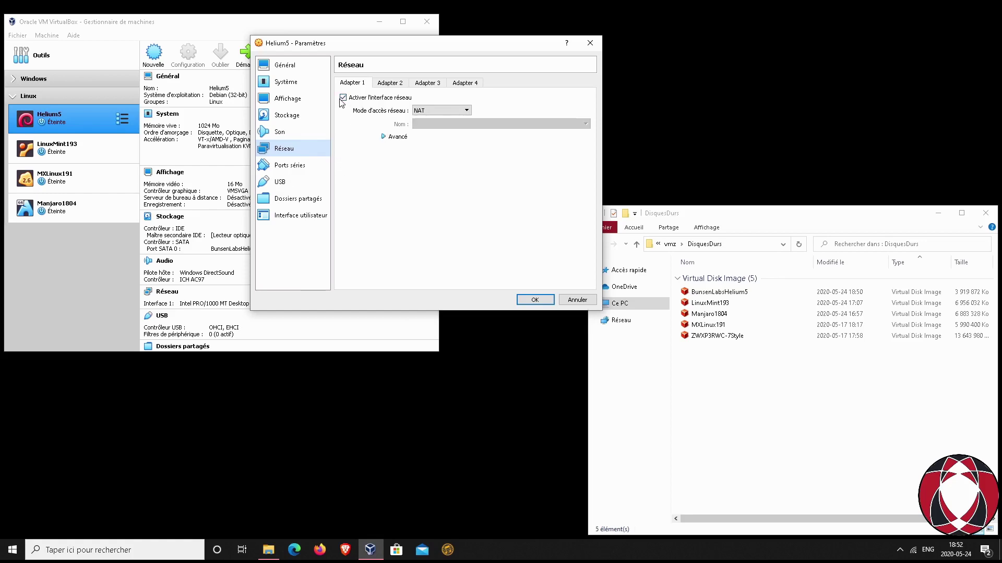
left_click(447, 111)
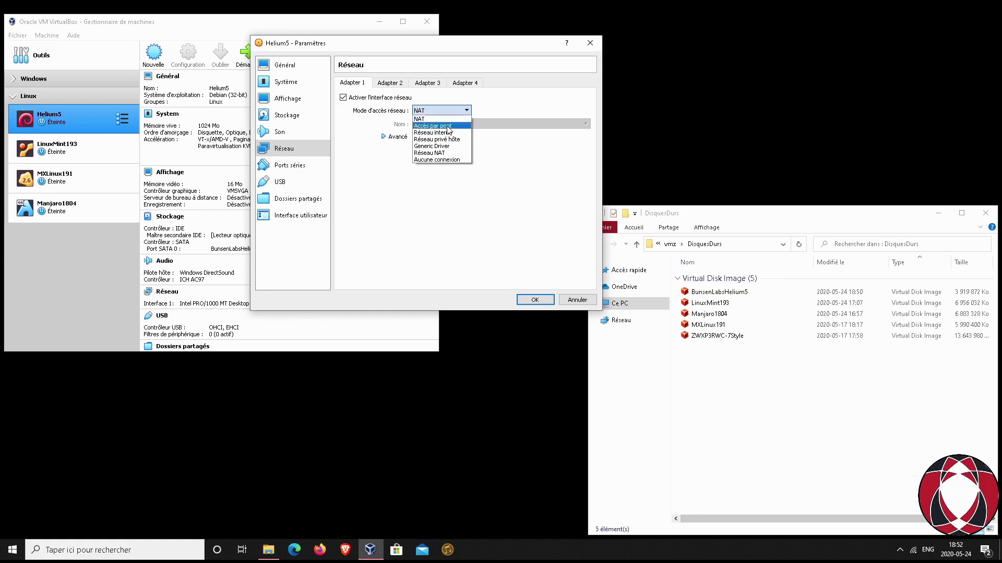
left_click(501, 111)
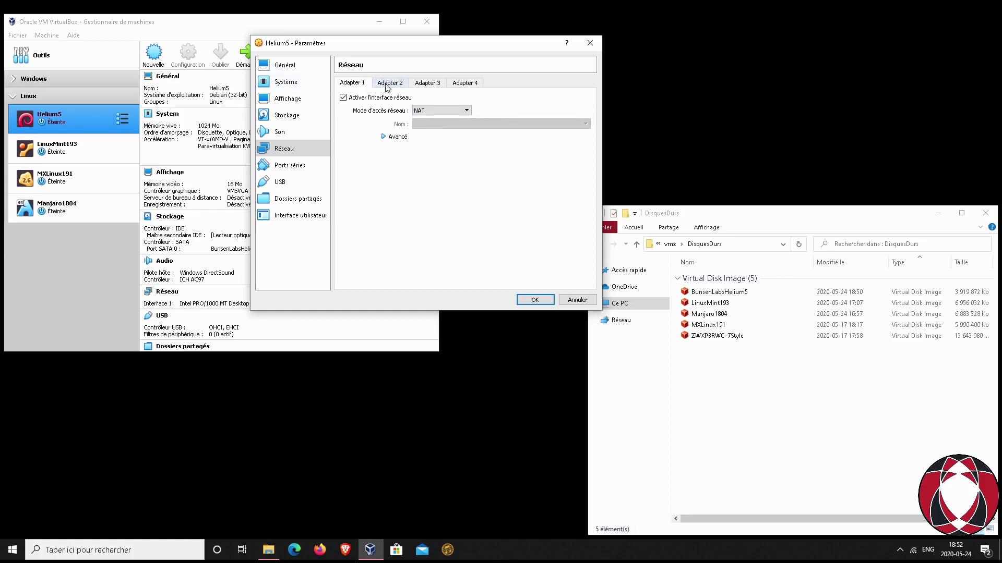
Step: Look through the network settings of Adapters 2, 3 and 4, then return to Adapter 1
left_click(391, 85)
left_click(436, 85)
left_click(461, 85)
left_click(436, 85)
left_click(392, 86)
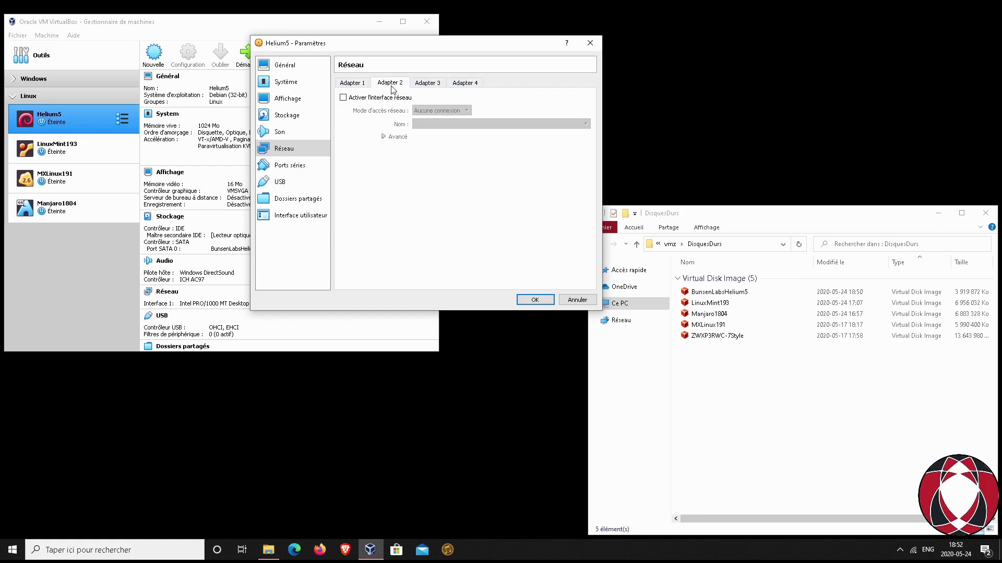
left_click(349, 86)
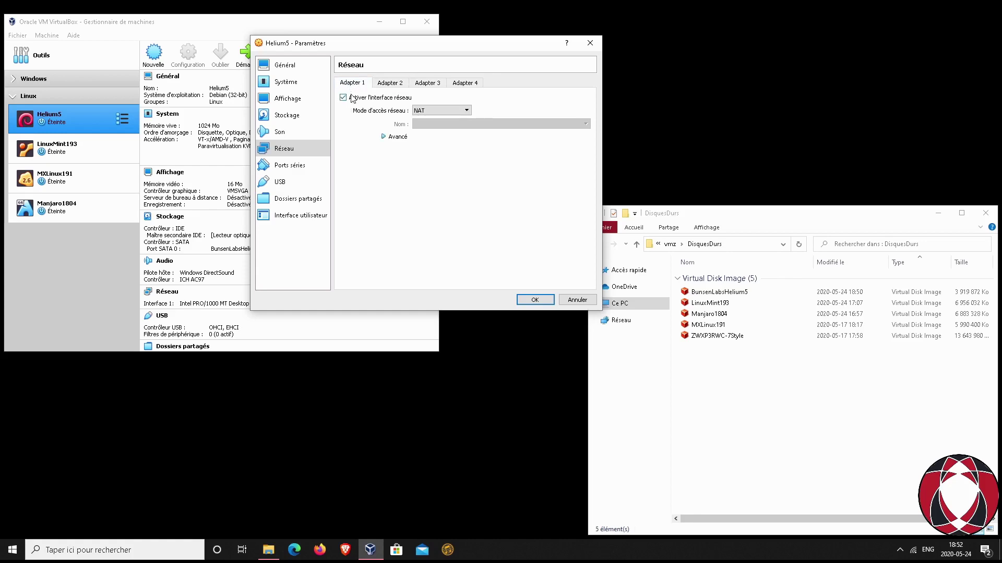
left_click(395, 85)
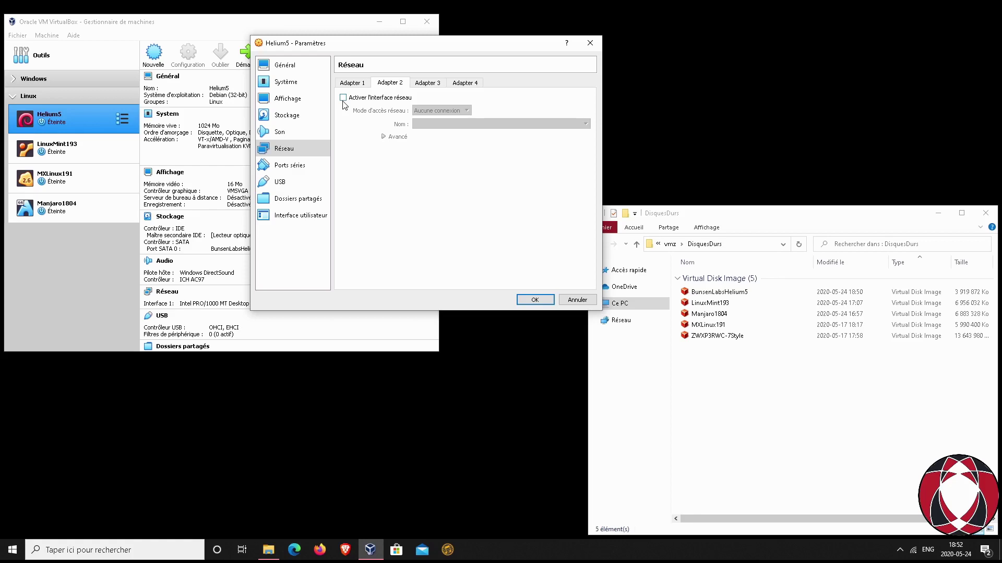
left_click(436, 84)
left_click(460, 84)
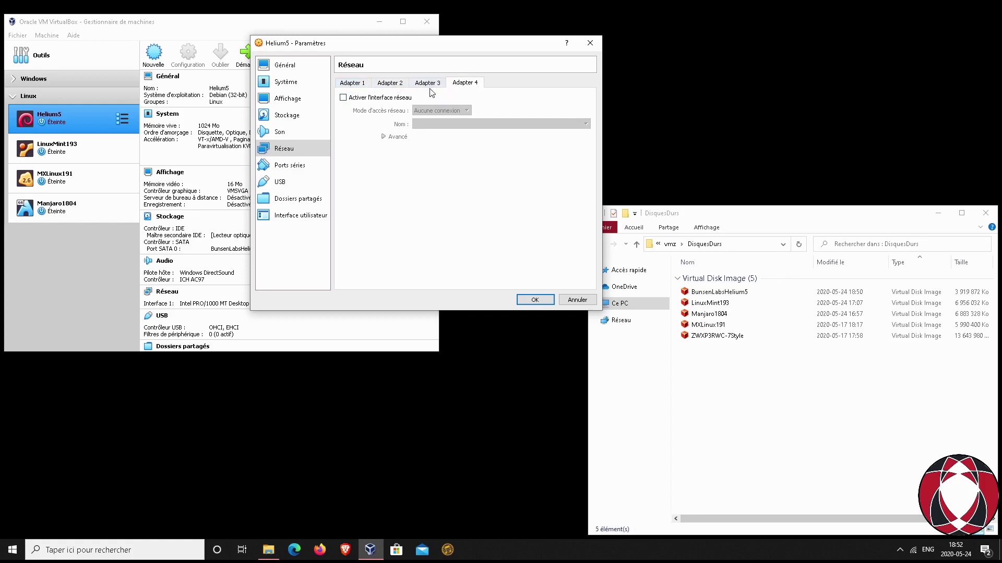
left_click(392, 85)
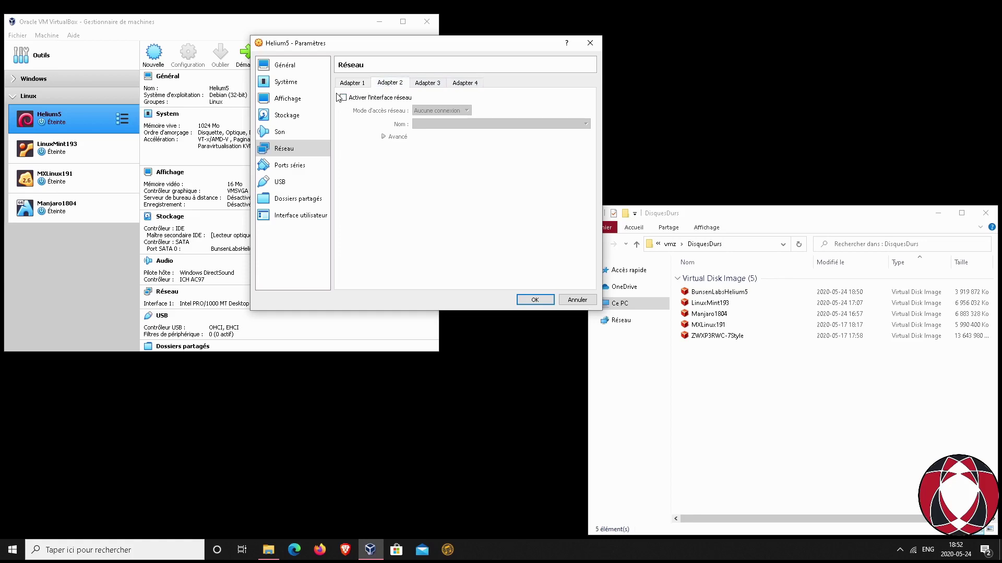
left_click(432, 87)
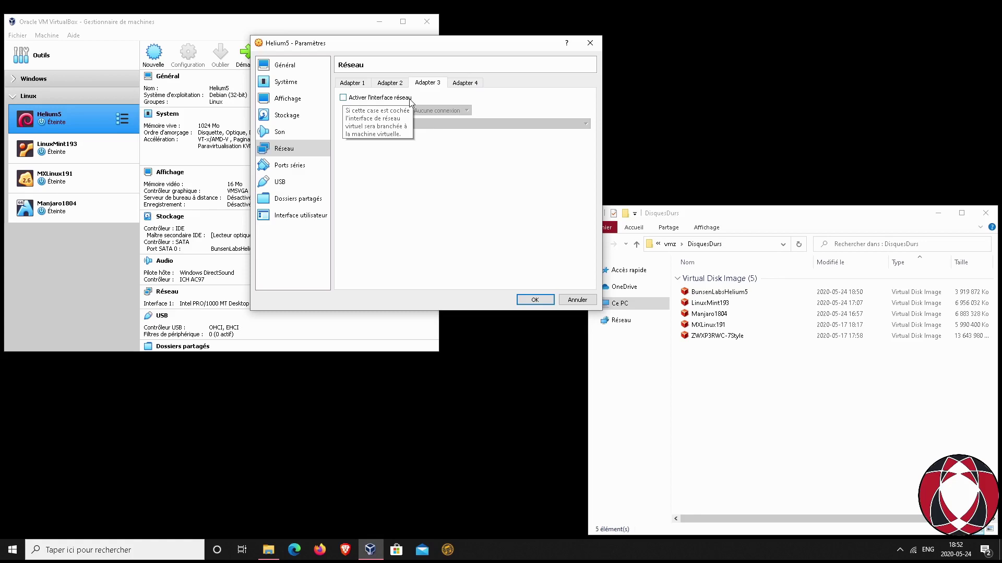
left_click(344, 83)
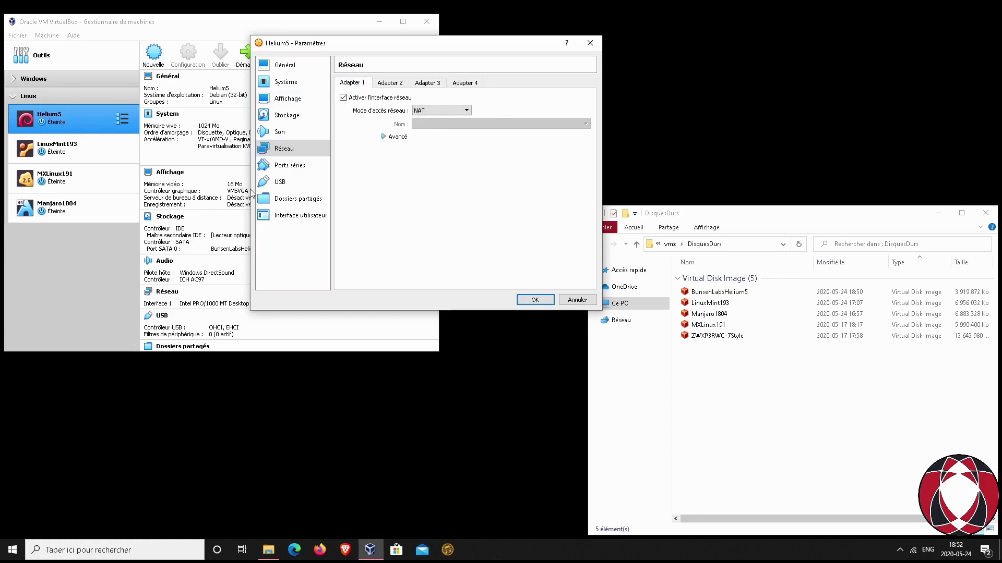
Step: Open the serial port settings and look through Ports 1 to 4
left_click(287, 165)
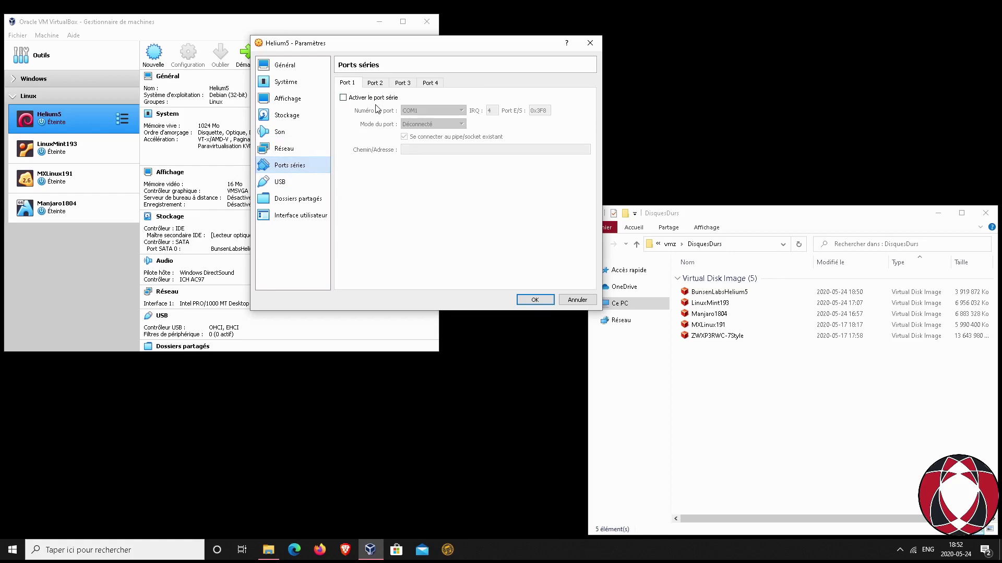
left_click(376, 84)
left_click(405, 85)
left_click(421, 85)
left_click(350, 85)
Step: Review the USB, shared folders and user interface settings, then close the settings without saving
left_click(280, 182)
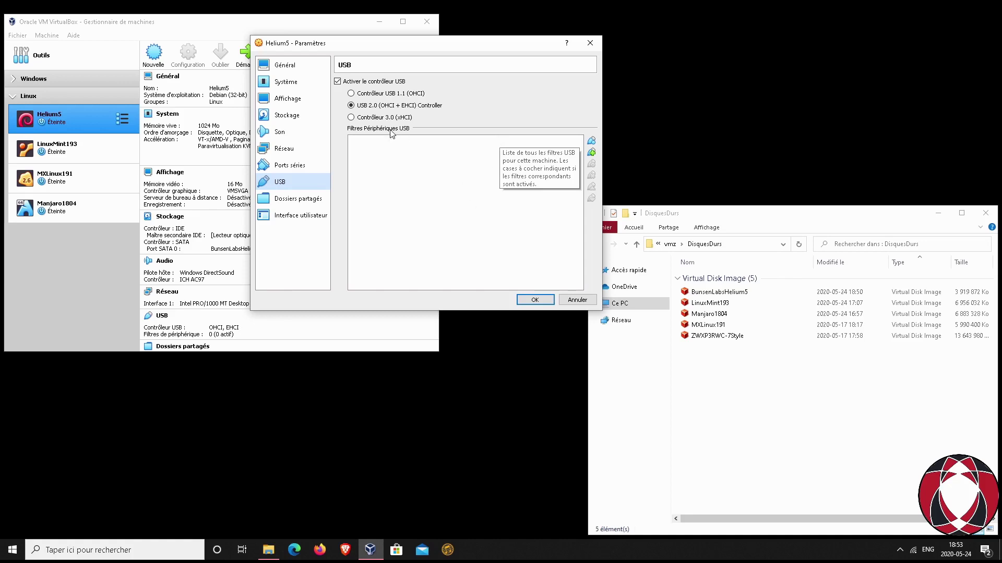
left_click(303, 204)
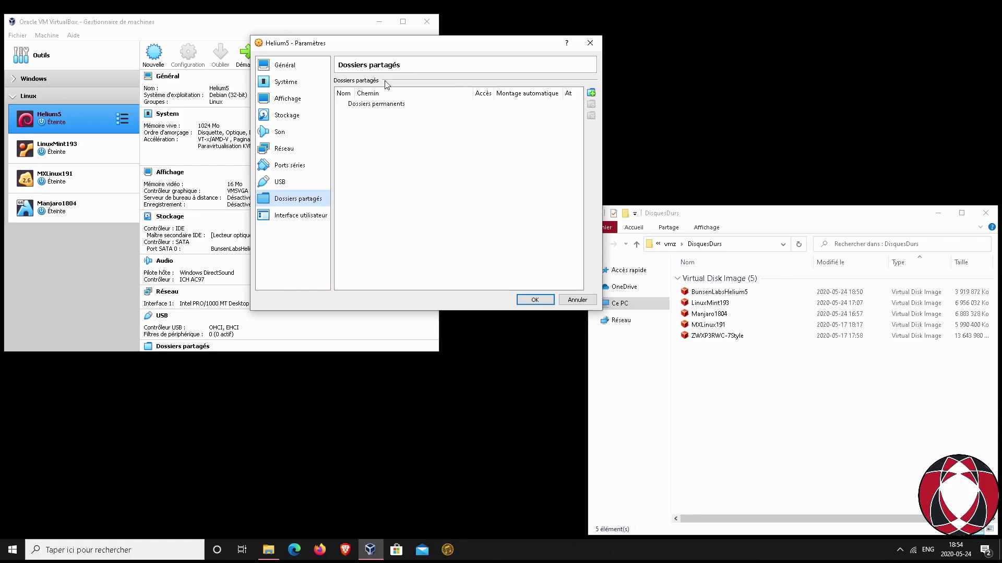
left_click(291, 218)
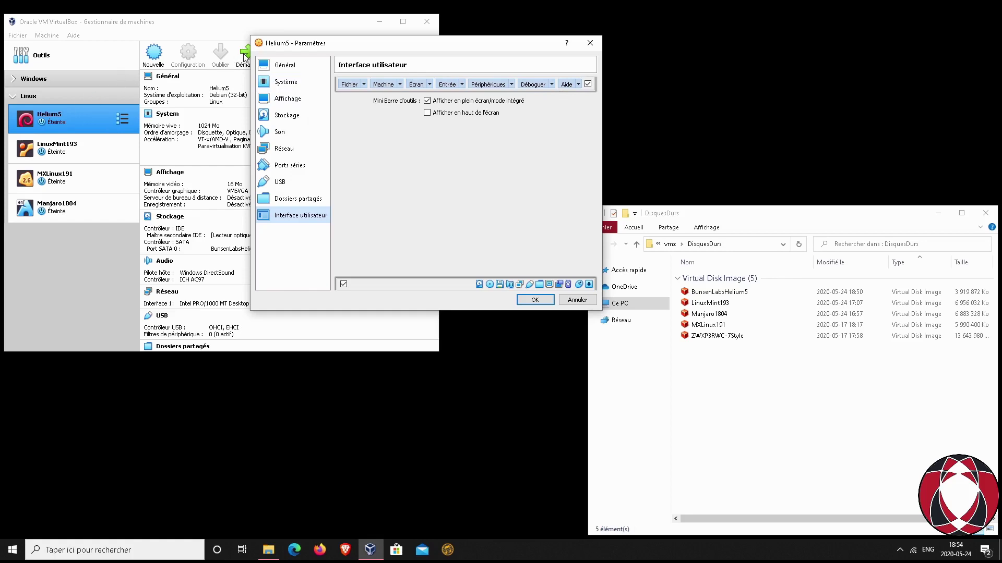
left_click(564, 299)
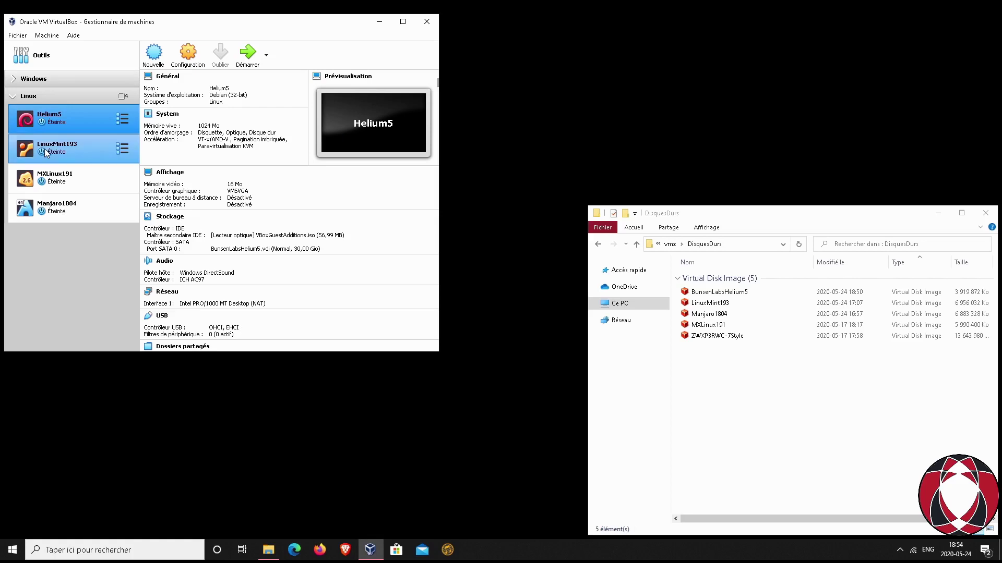
Step: Select the Helium5 virtual machine and start it
left_click(57, 139)
left_click(59, 121)
left_click(256, 56)
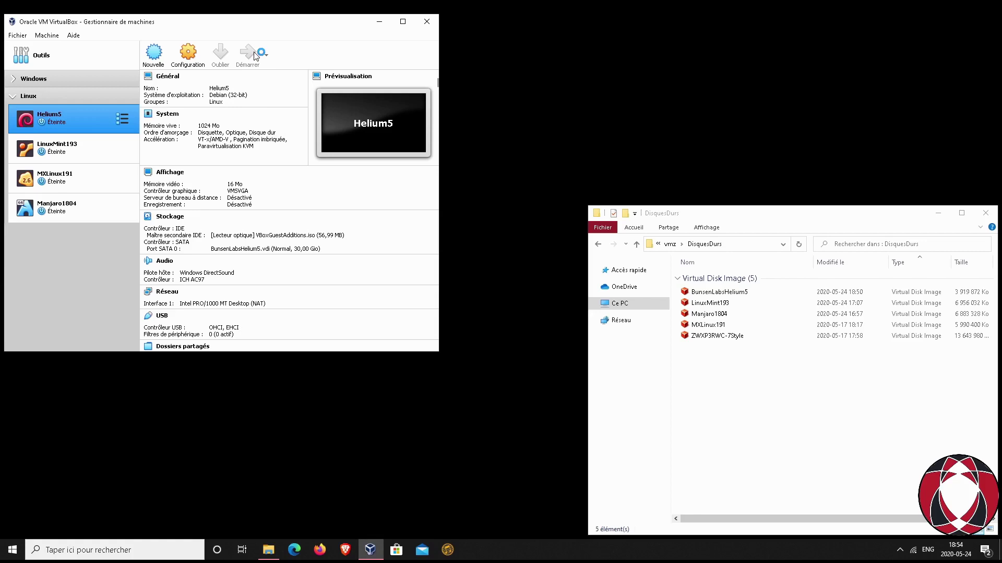
Step: Open Helium5's user interface settings and compare the configurable Fichier and Machine menu entries with the menus of the running machine
left_click(187, 55)
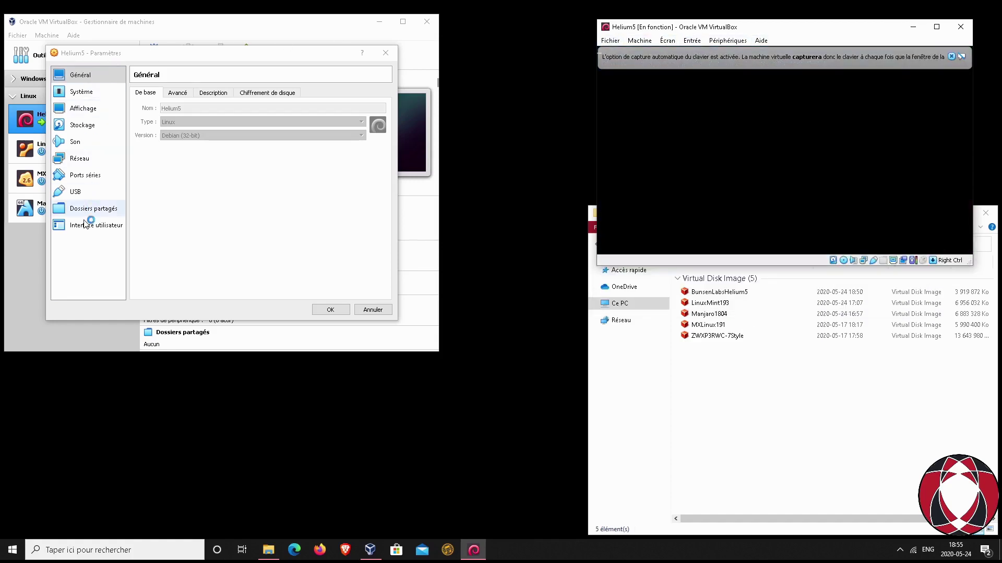
left_click(83, 225)
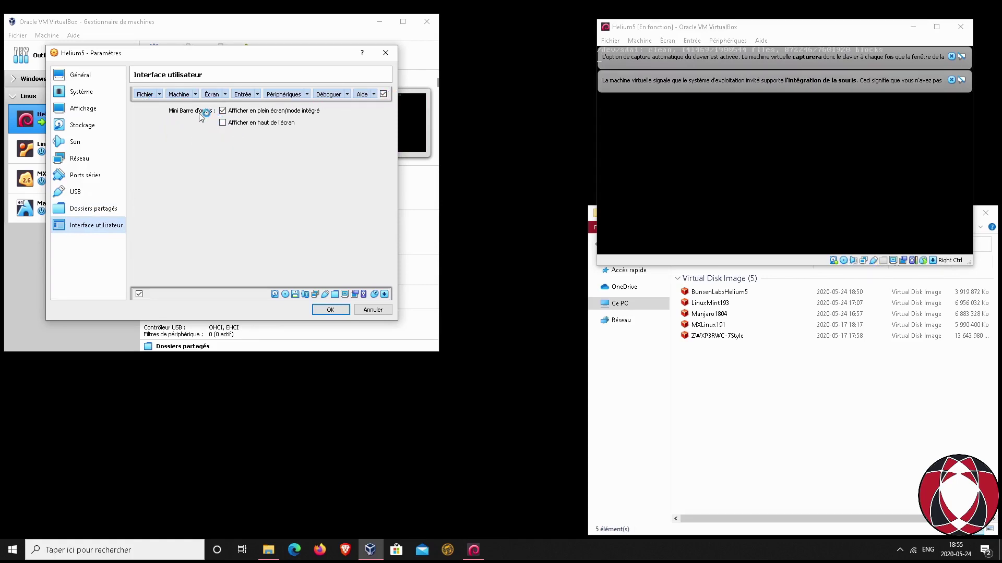
left_click(159, 95)
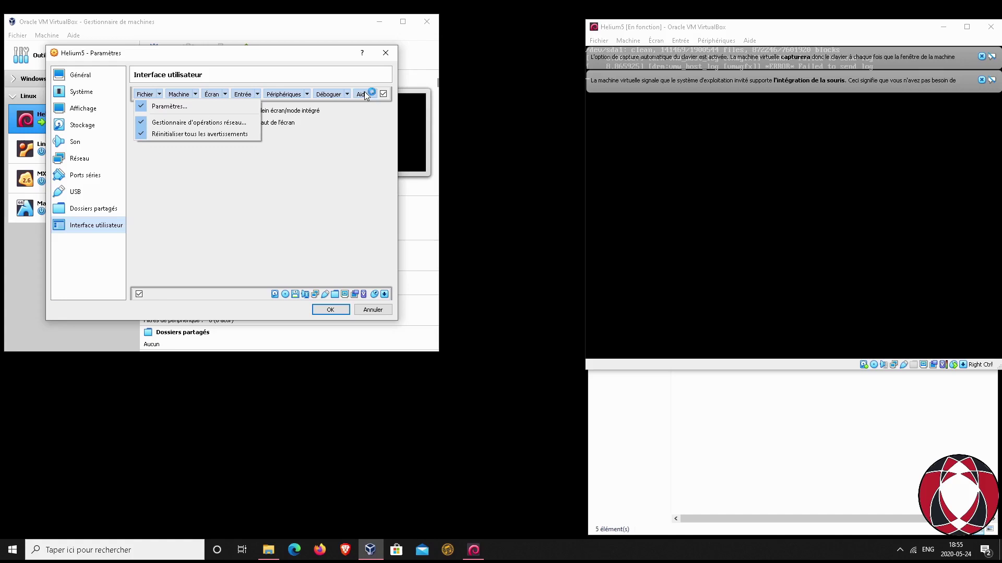
left_click(598, 42)
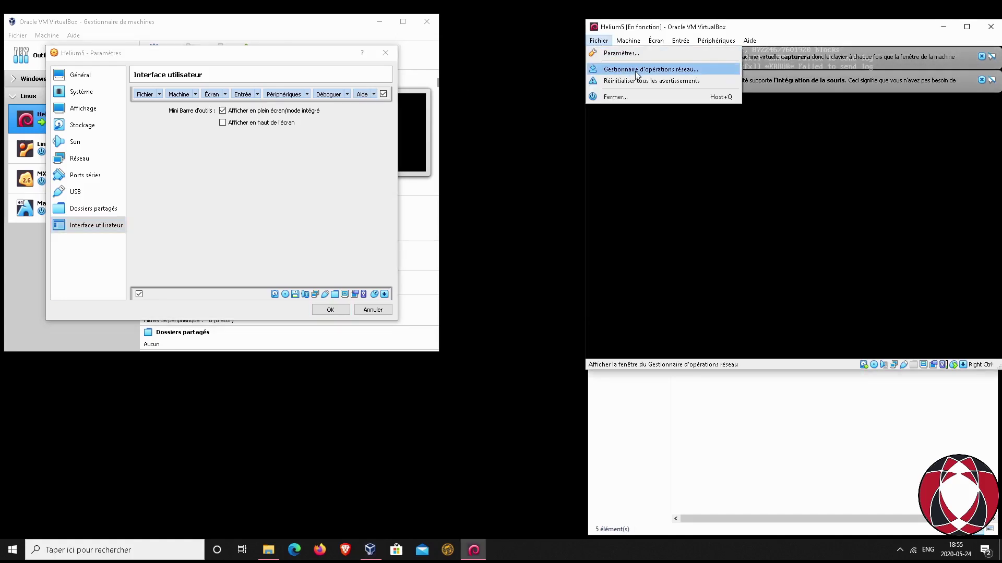
left_click(159, 95)
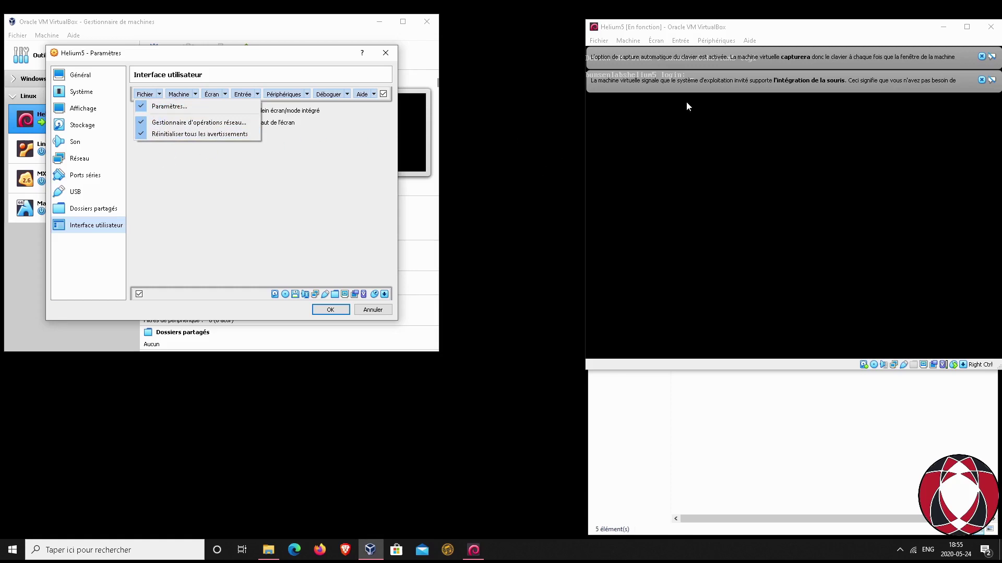
left_click(599, 40)
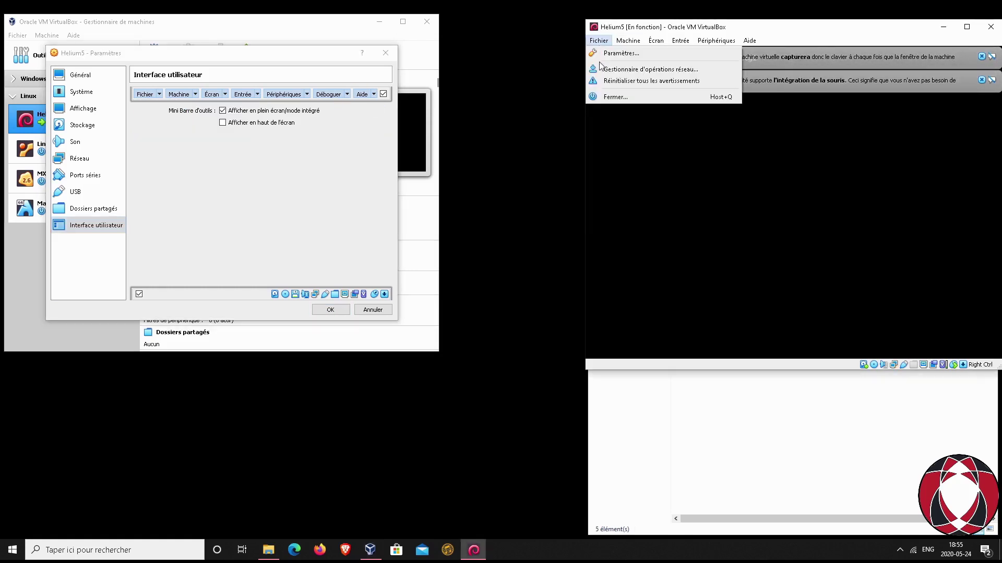
left_click(196, 95)
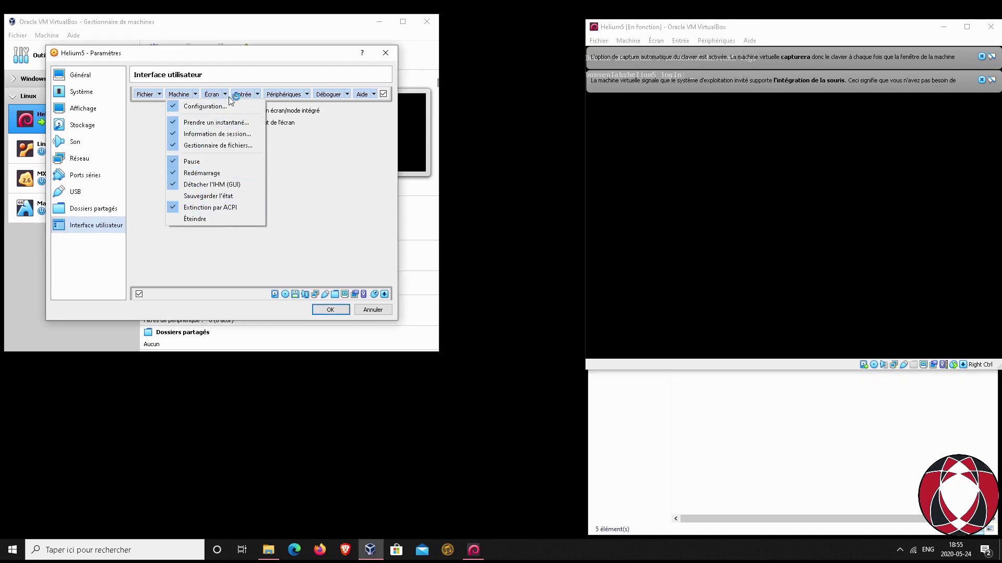
left_click(262, 58)
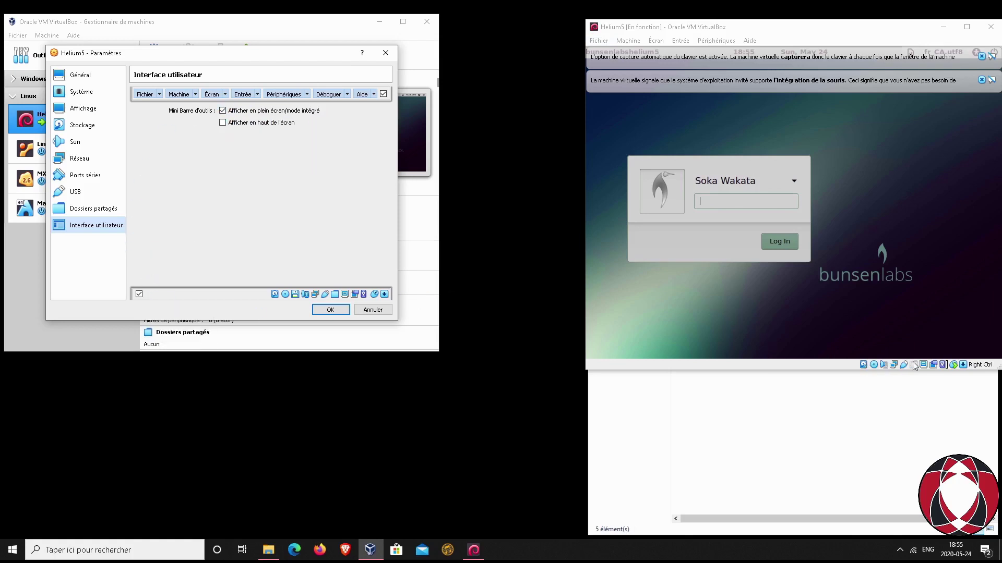
Step: Disable the virtual machine's status bar in the user interface settings and re-enable it
left_click(139, 295)
left_click(141, 294)
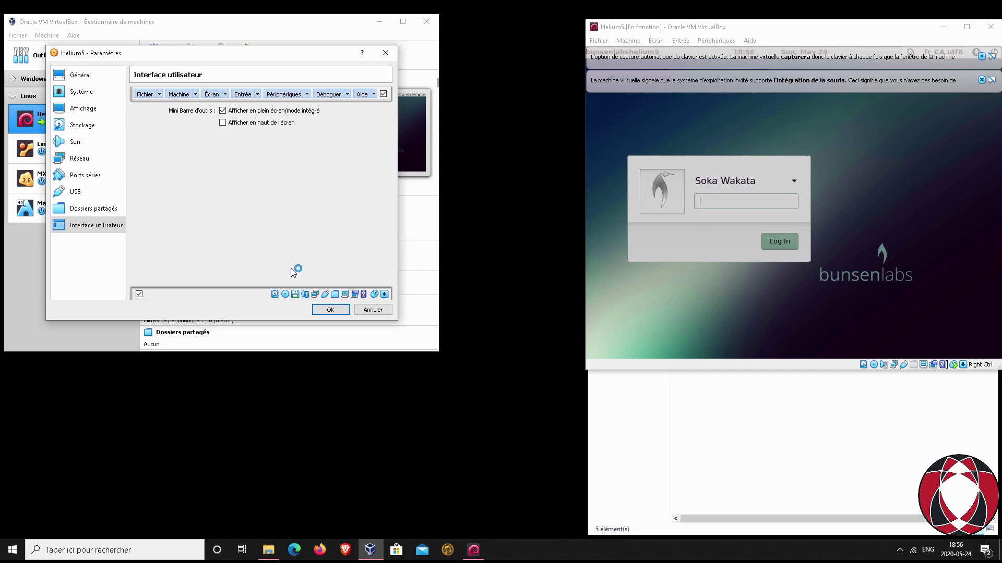
Step: Dismiss the keyboard capture and mouse integration notifications in the running Helium5 window, and shut down the guest system from its login screen
left_click(733, 33)
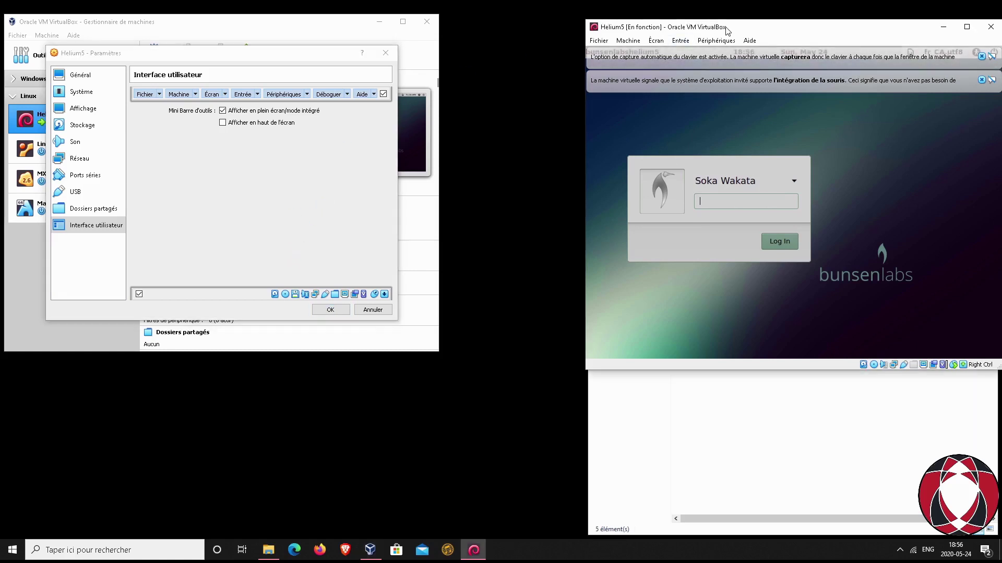
left_click(981, 80)
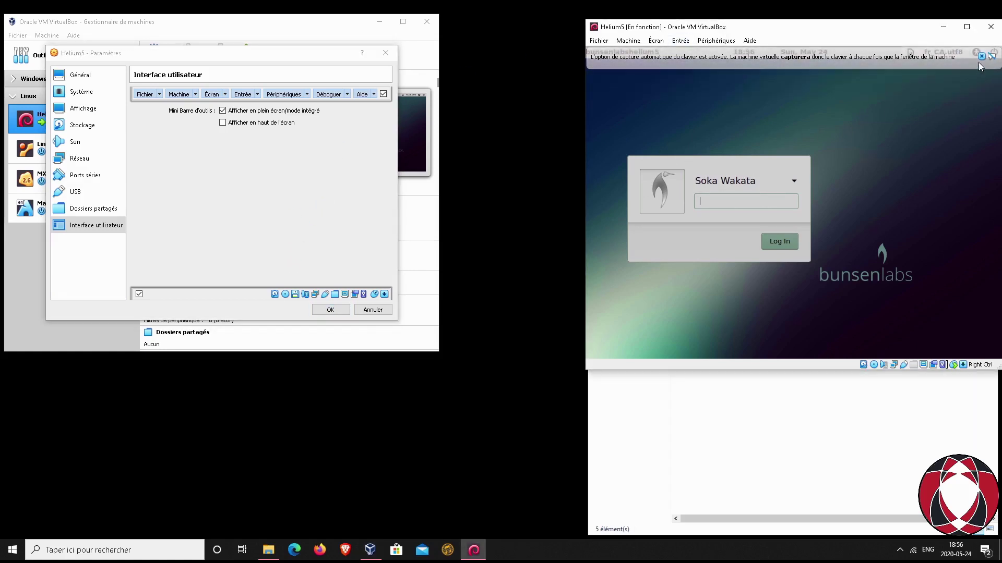
left_click(981, 56)
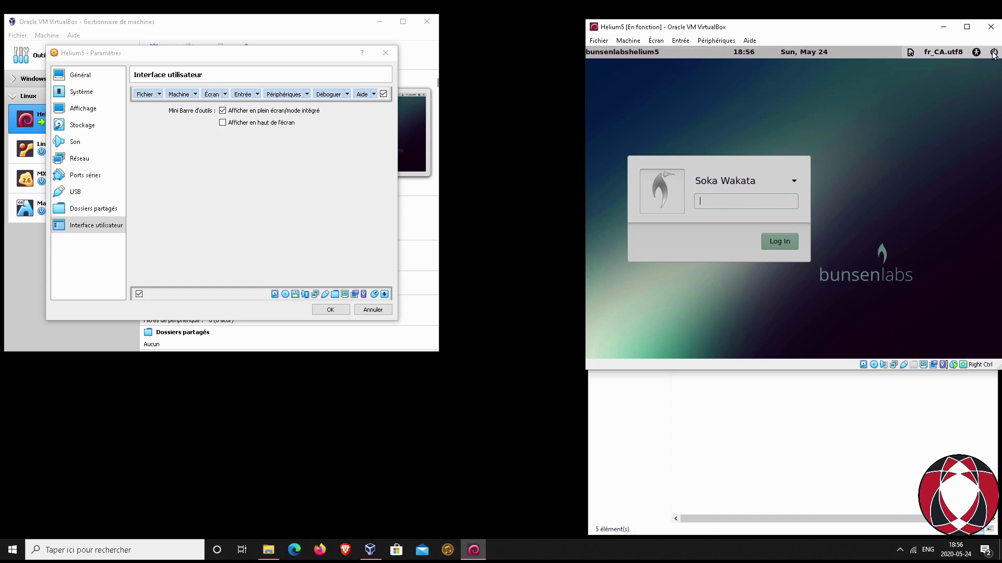
left_click(993, 53)
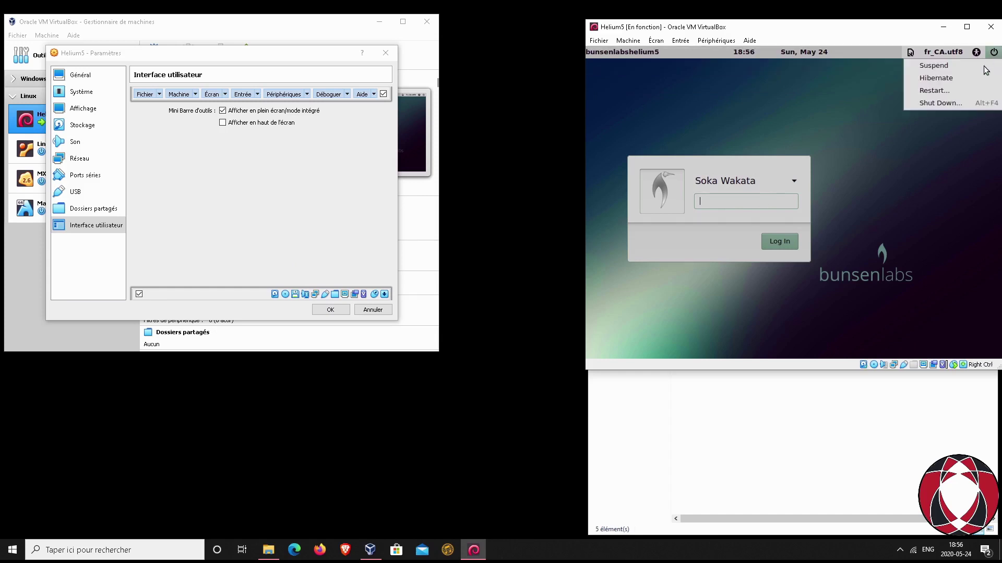
left_click(947, 101)
left_click(896, 227)
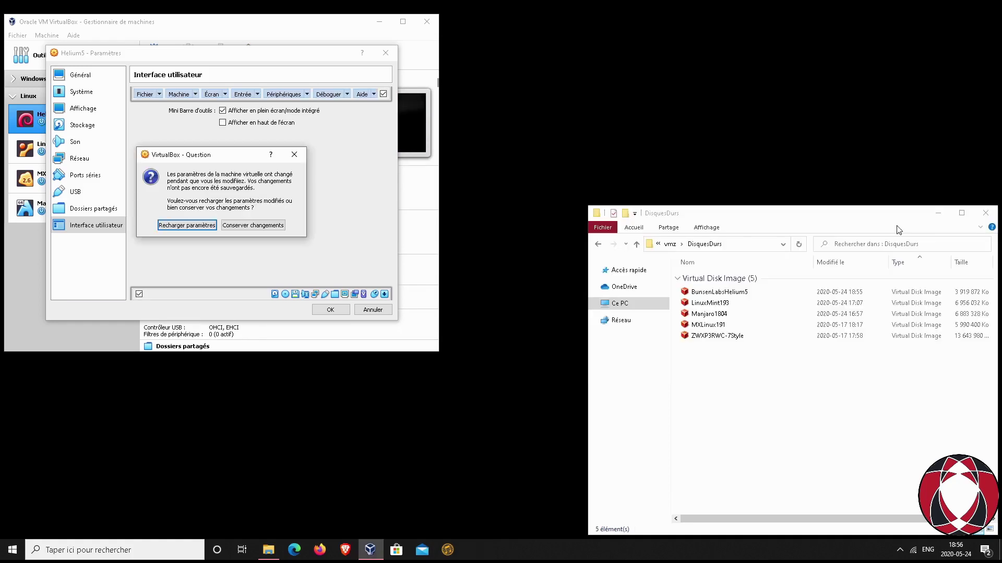
Step: Dismiss the question about reloading the settings, close the settings without saving, and reselect the Helium5 virtual machine
left_click(297, 154)
left_click(381, 310)
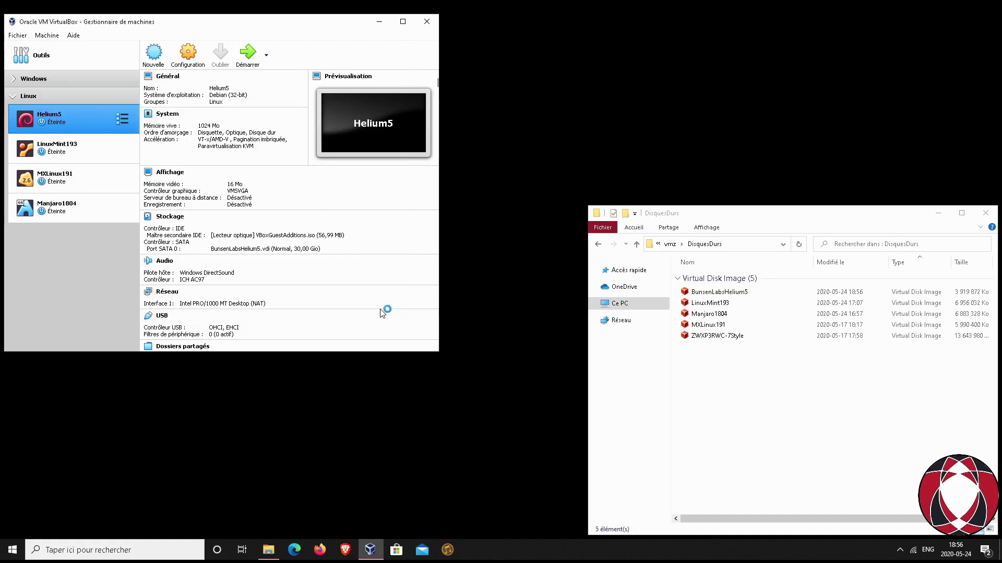
left_click(49, 154)
left_click(61, 127)
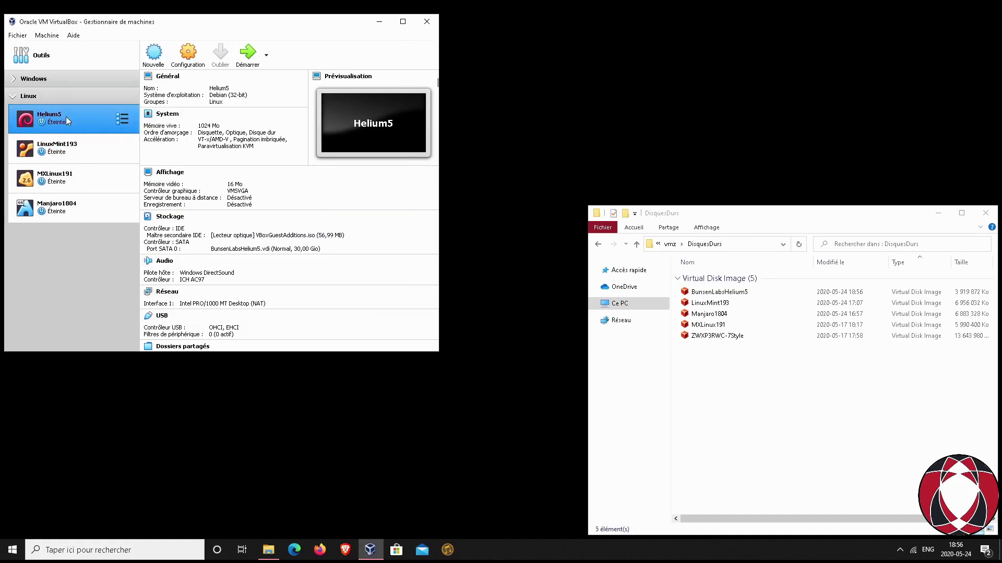
Step: Disable the status bar in Helium5's user interface settings
left_click(188, 54)
left_click(79, 226)
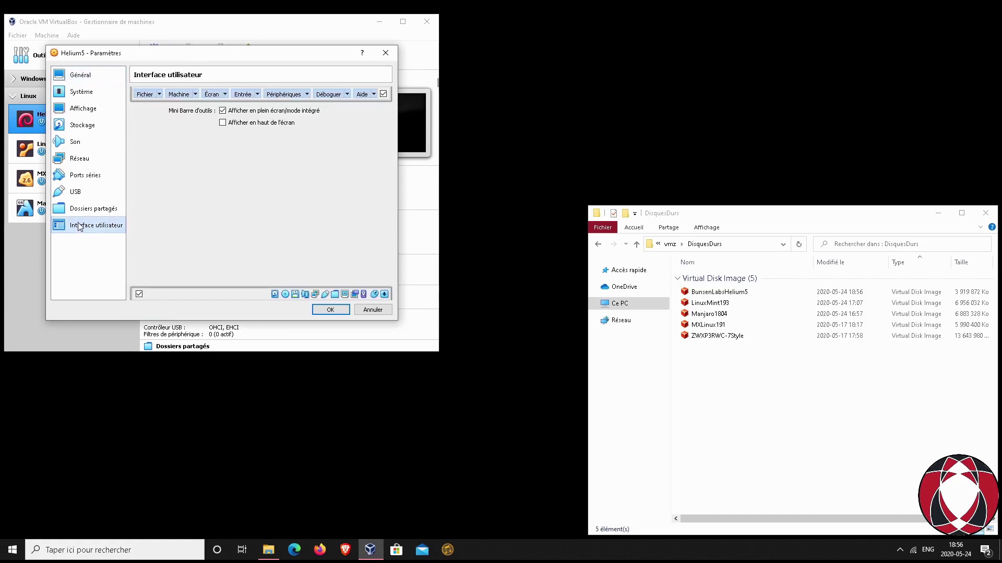
left_click(139, 294)
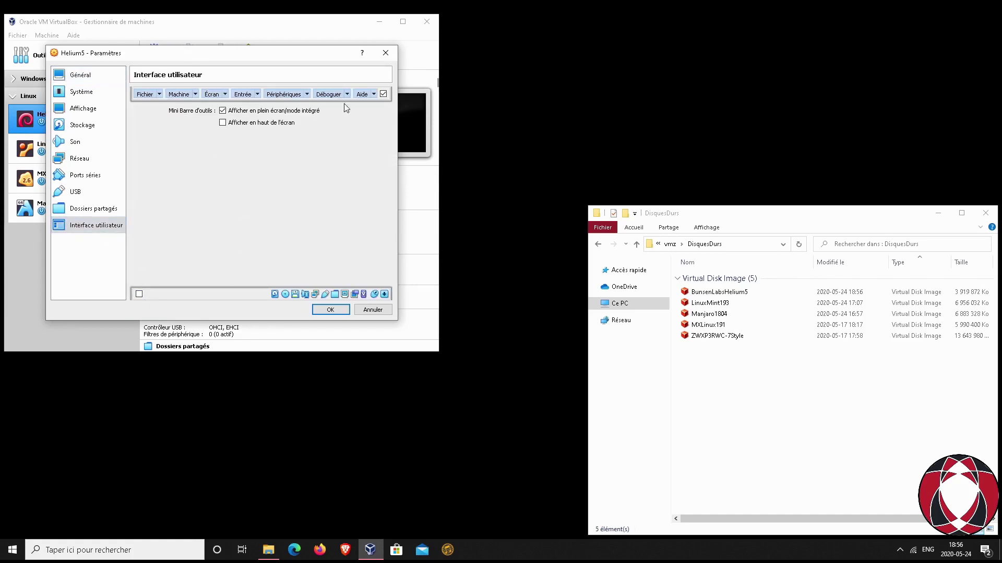
Step: Review the entries of the configurable Aide menu and disable the whole Aide menu
left_click(374, 94)
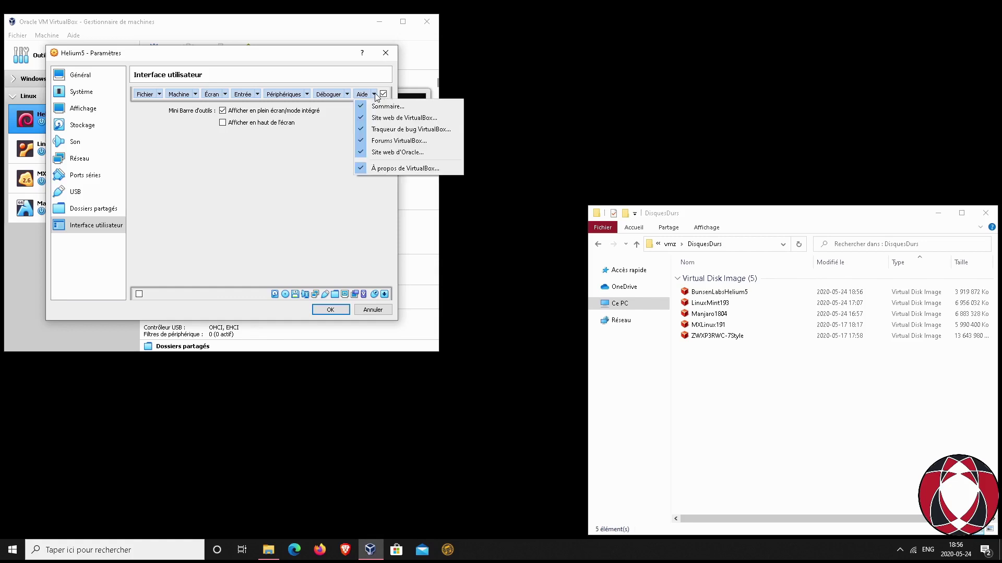
left_click(363, 95)
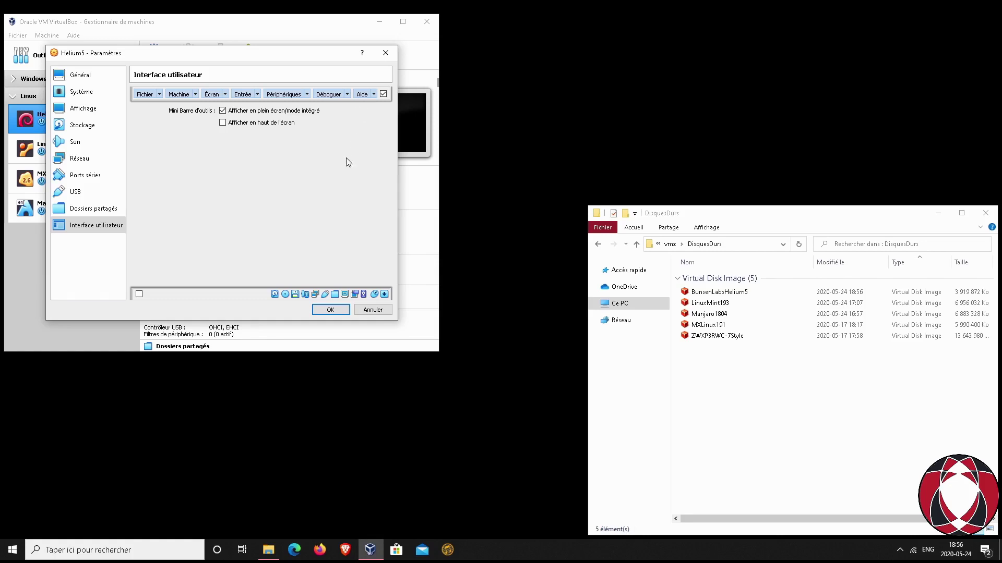
left_click(364, 94)
Step: Toggle the Statistiques, Ligne de commande and Journalisation entries of the configurable Déboguer menu
left_click(348, 95)
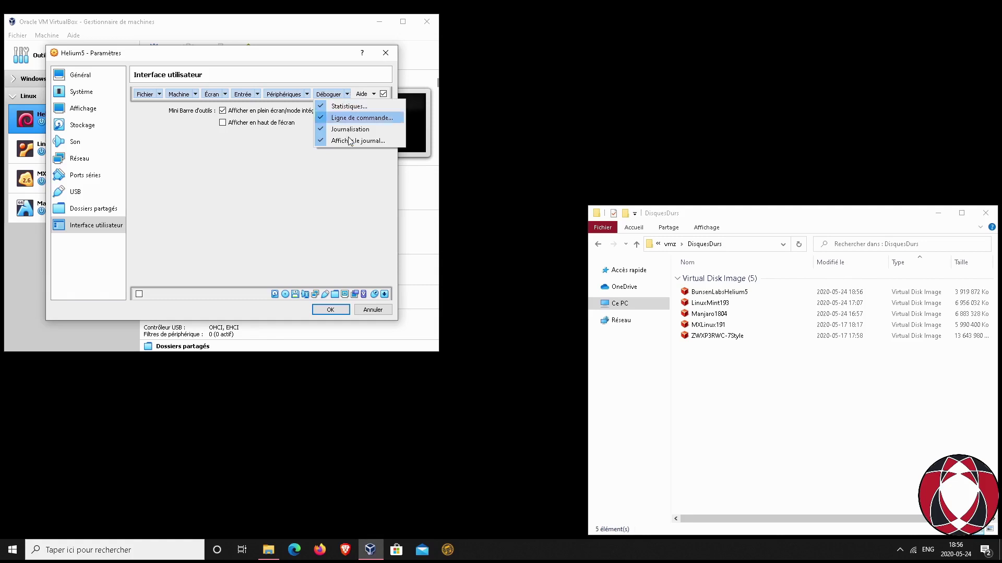
left_click(321, 108)
left_click(347, 96)
left_click(347, 120)
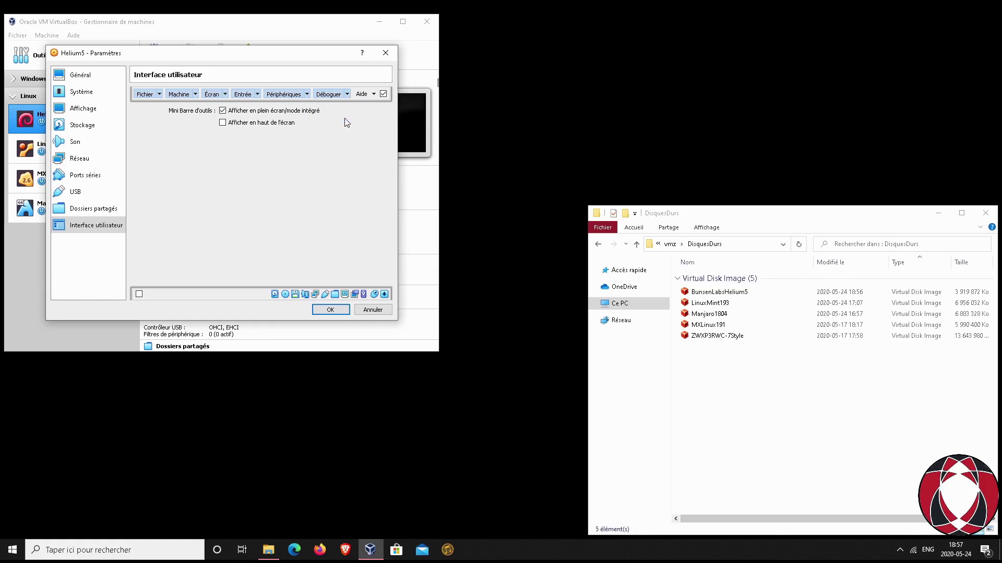
left_click(348, 94)
left_click(346, 120)
left_click(348, 96)
left_click(332, 120)
left_click(348, 96)
left_click(325, 131)
left_click(347, 95)
left_click(303, 139)
Step: Disable the Machine, Écran, Entrée and Périphériques menus and save Helium5's settings
left_click(243, 95)
left_click(212, 95)
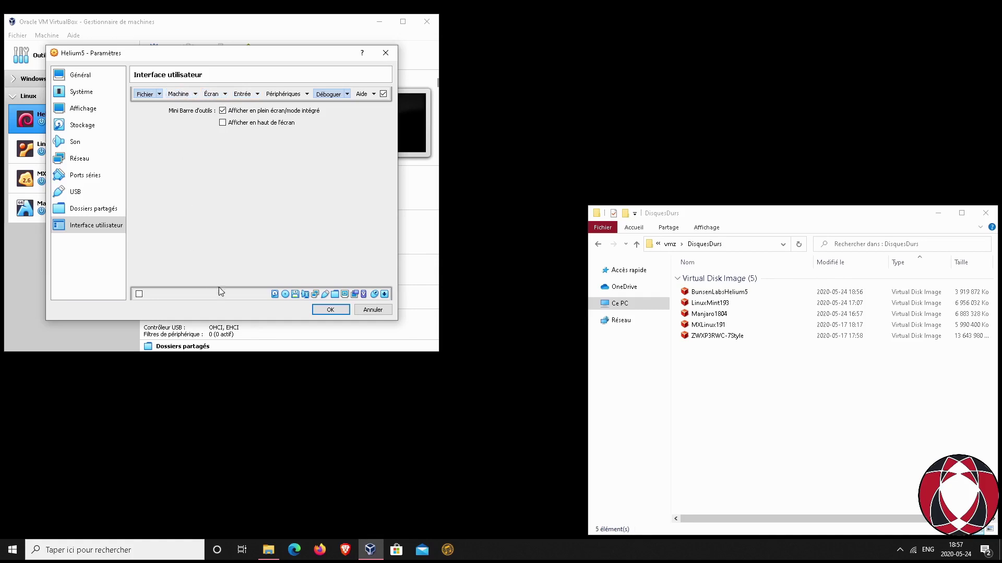
left_click(331, 310)
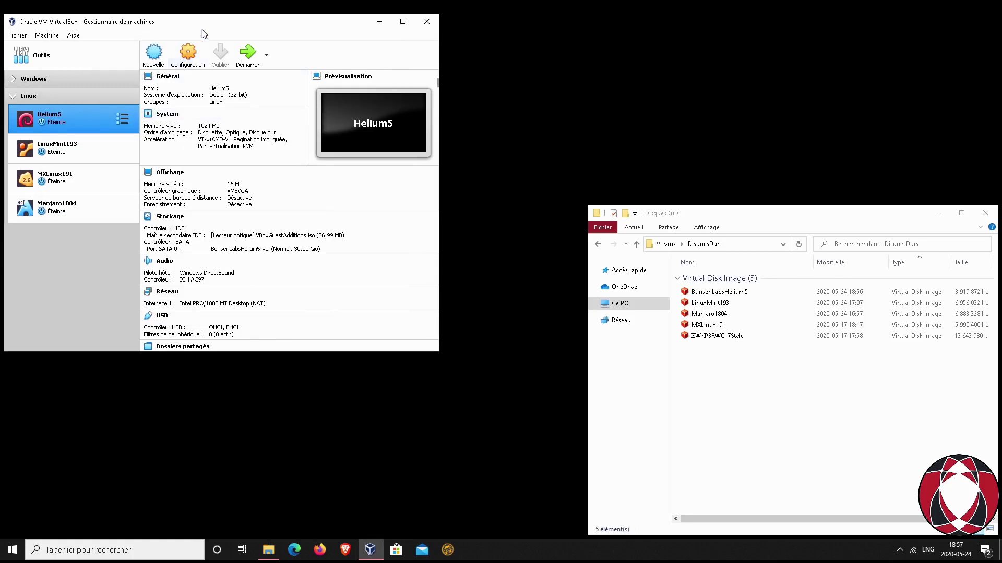
Step: Start the Helium5 virtual machine and dismiss the notifications shown in its window
left_click(245, 54)
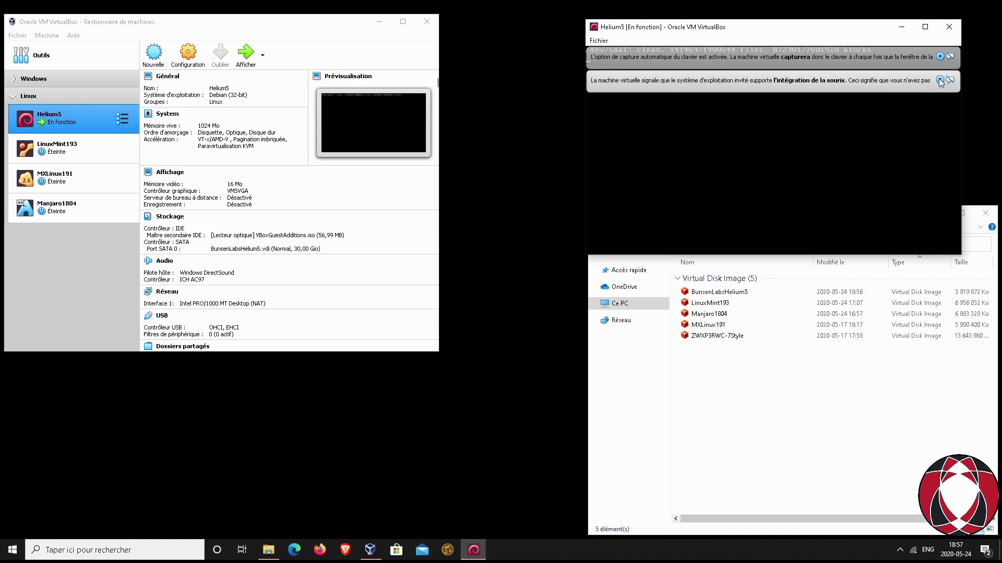
left_click(940, 56)
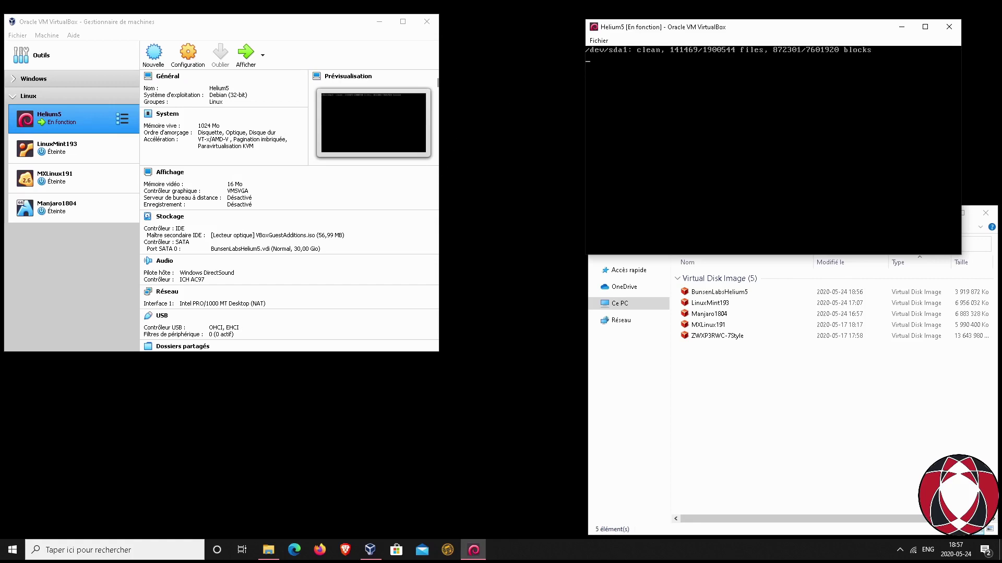